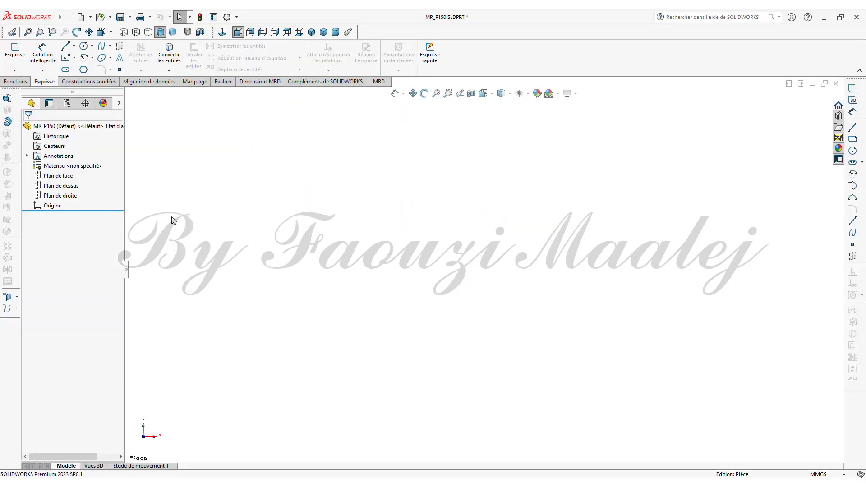
Draw a horizontal line from the origin on the front plane (Plan de face).
left_click(70, 177)
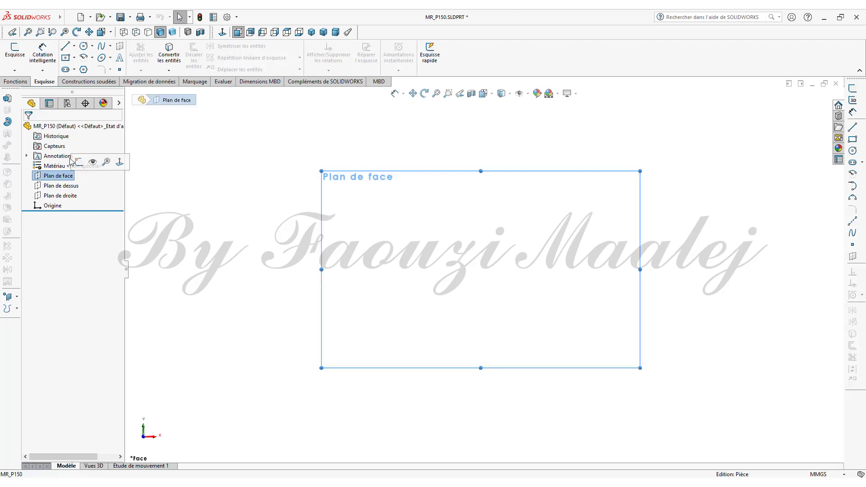
left_click(66, 46)
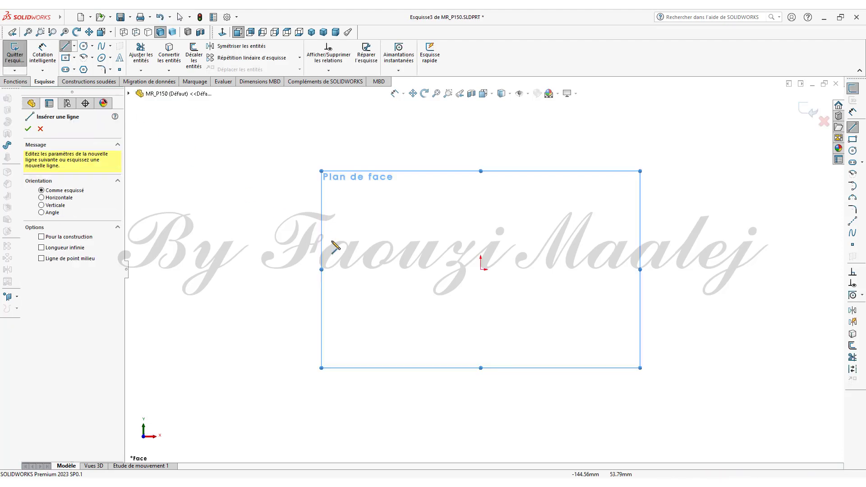
left_click(481, 269)
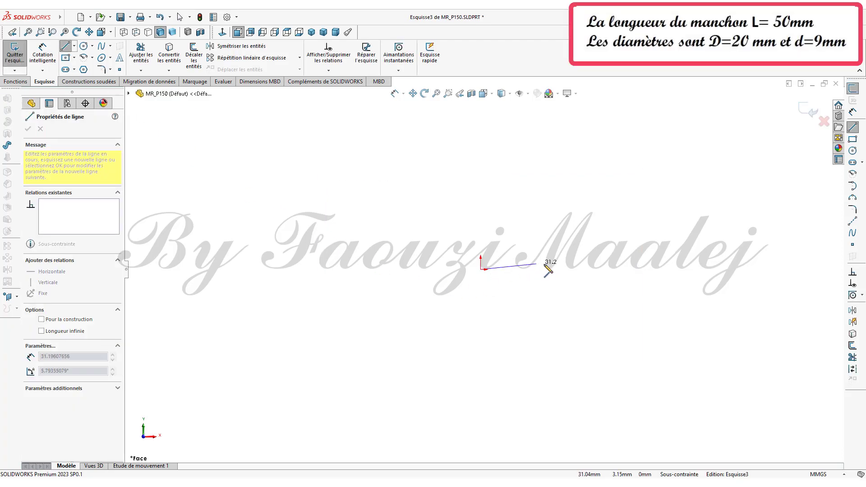
left_click(559, 269)
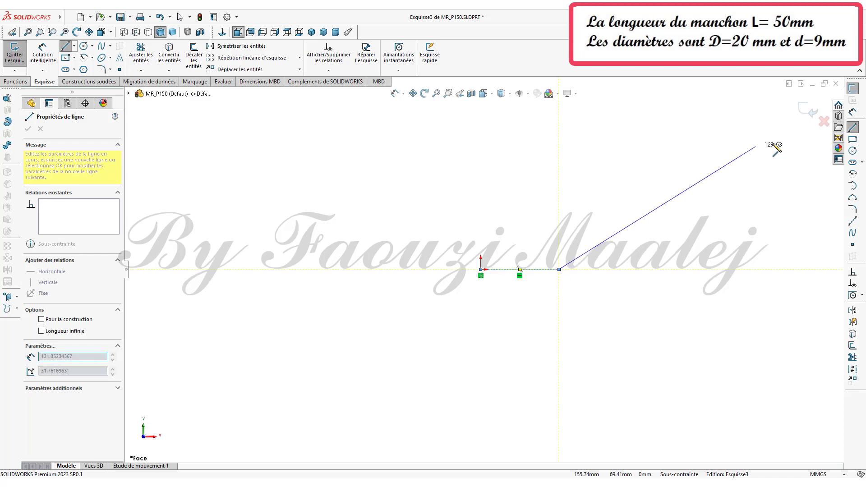
Dimension the line to 50 mm and close the sketch.
left_click(854, 113)
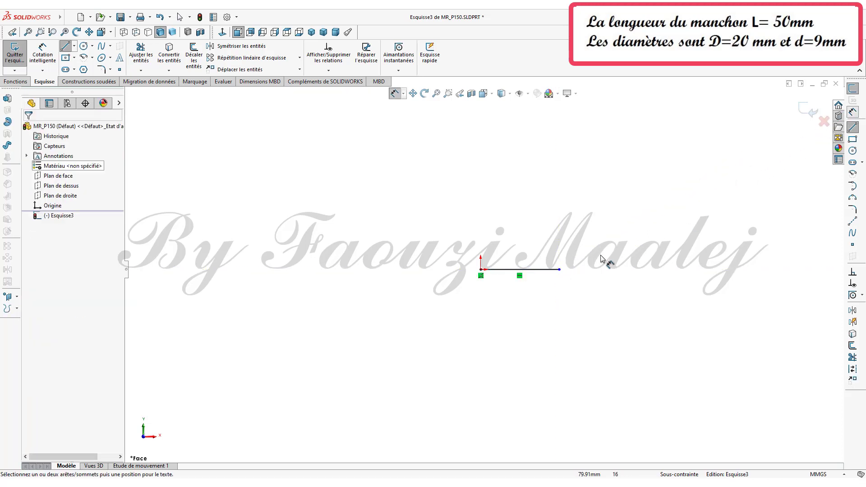
left_click(537, 271)
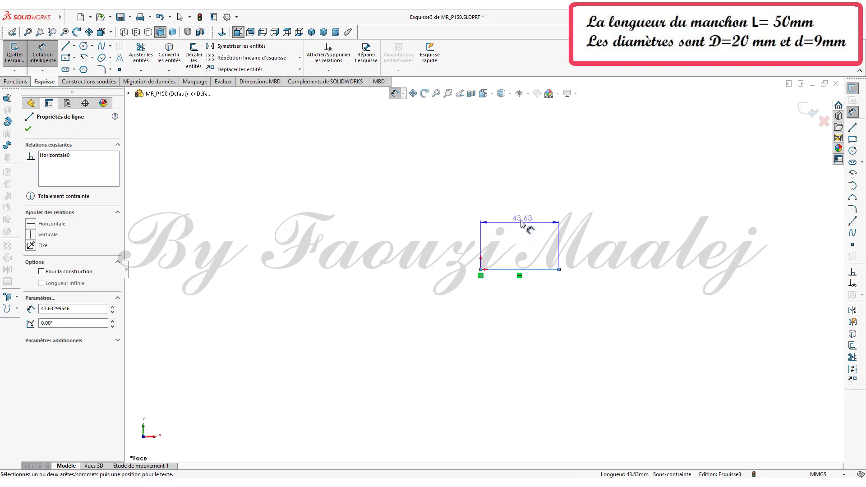
left_click(522, 224)
type("50")
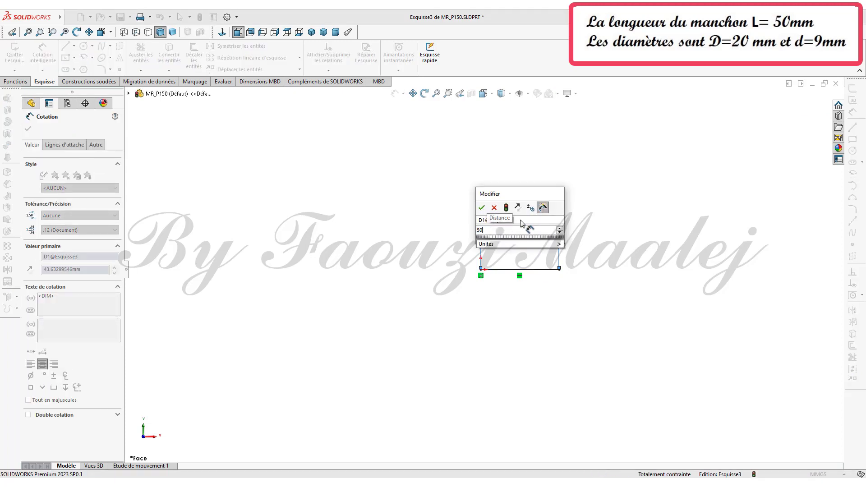
key("Return")
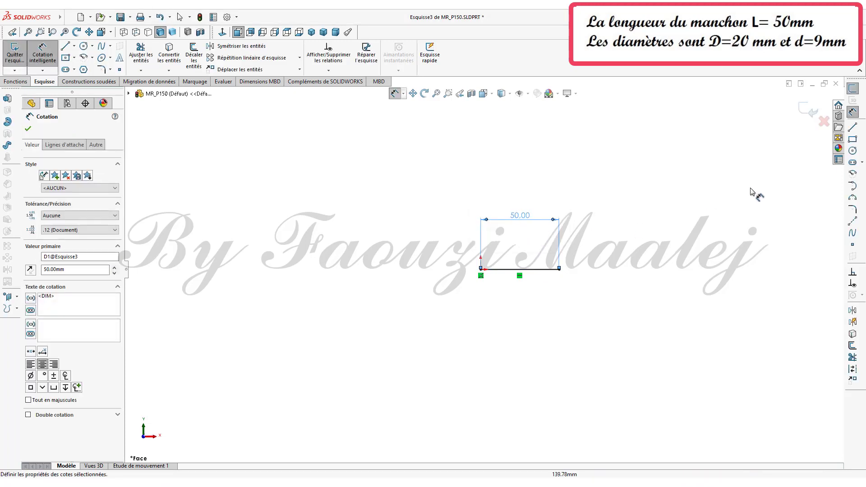
left_click(808, 114)
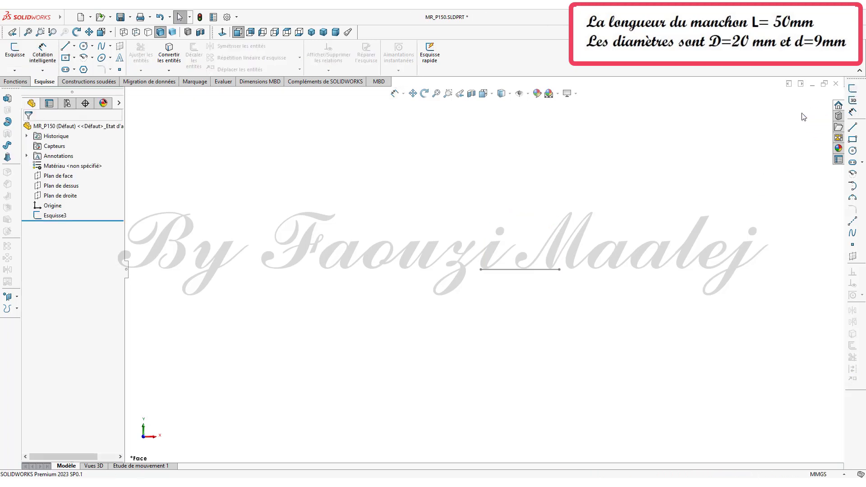
Create a Tube rond structural member along the 50 mm sketched line.
left_click(86, 85)
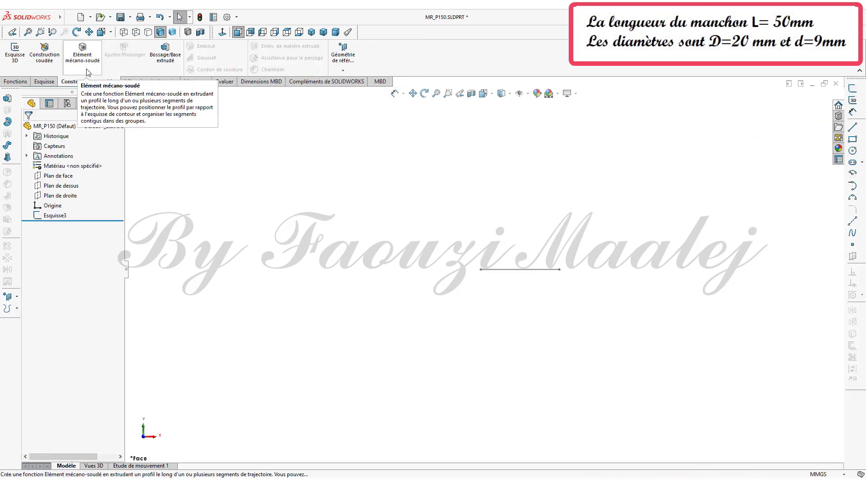
left_click(88, 63)
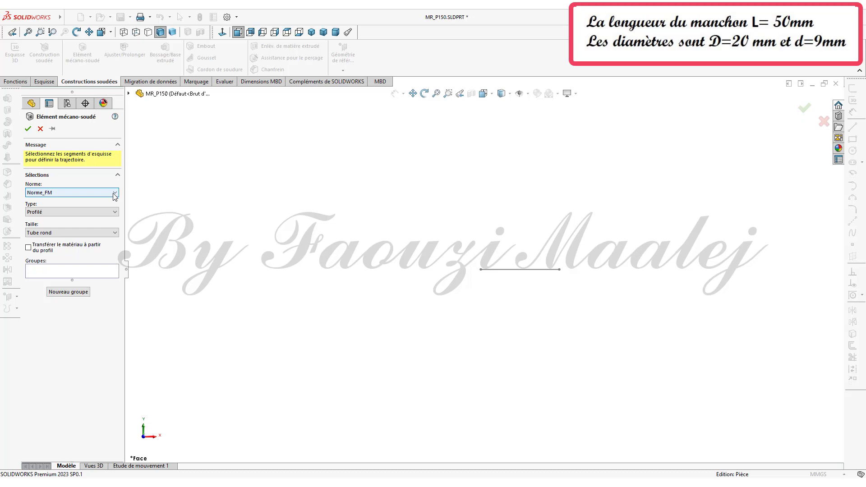
left_click(116, 232)
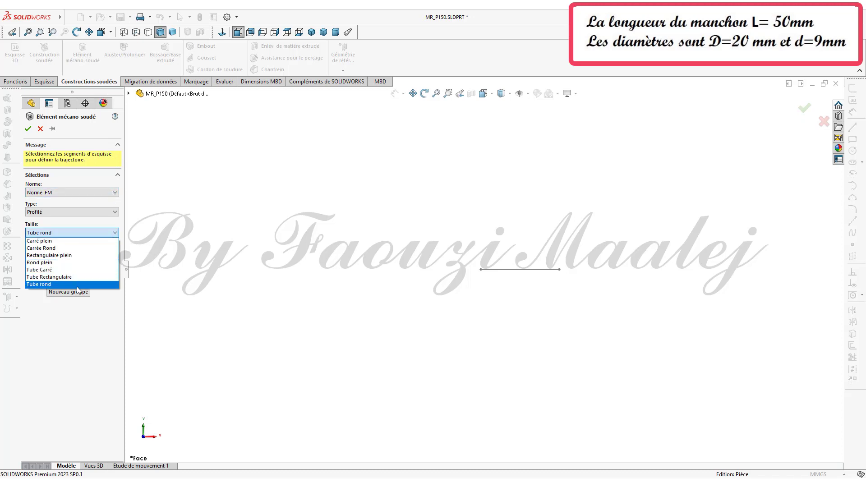
left_click(79, 280)
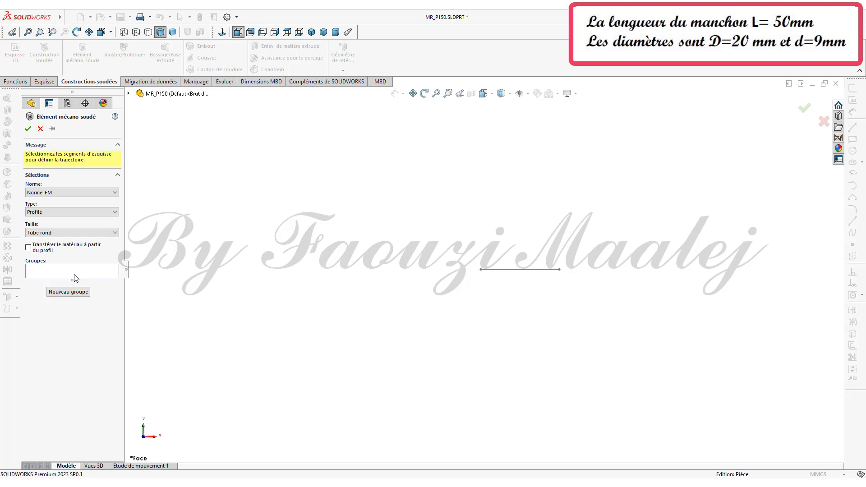
left_click(75, 274)
left_click_drag(441, 221, 590, 298)
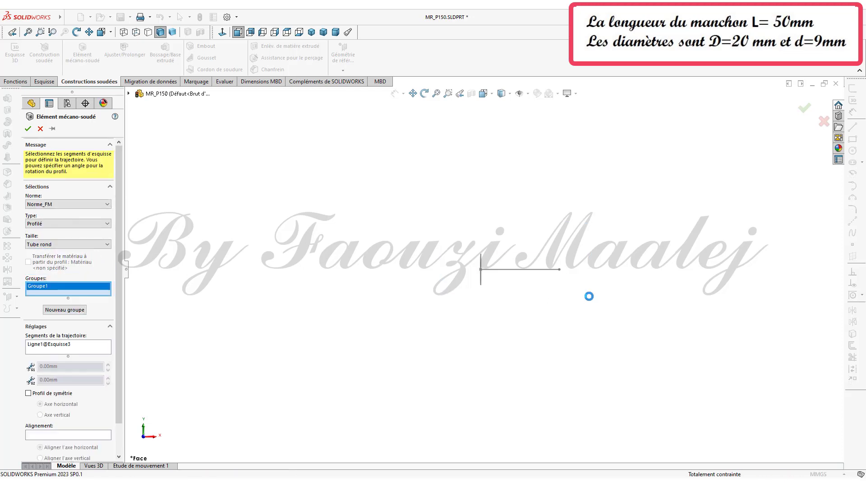
mouse_move(571, 310)
middle_mouse_down()
mouse_move(610, 326)
mouse_move(612, 345)
middle_mouse_up()
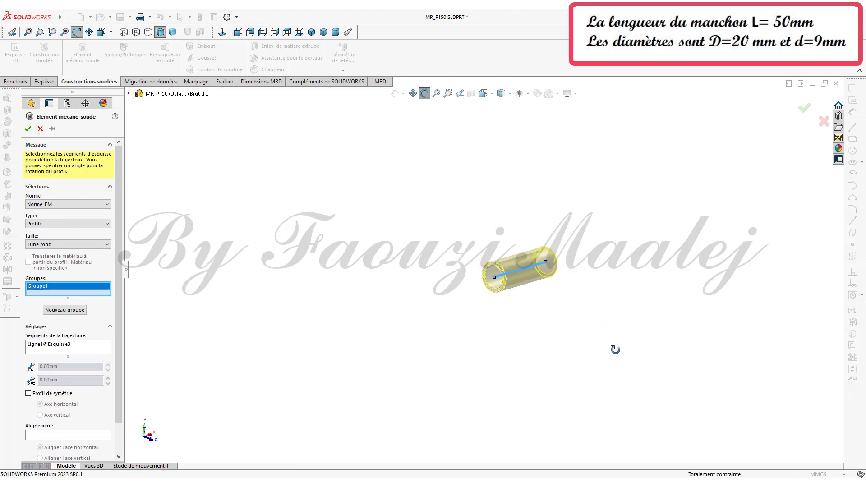
left_click(28, 129)
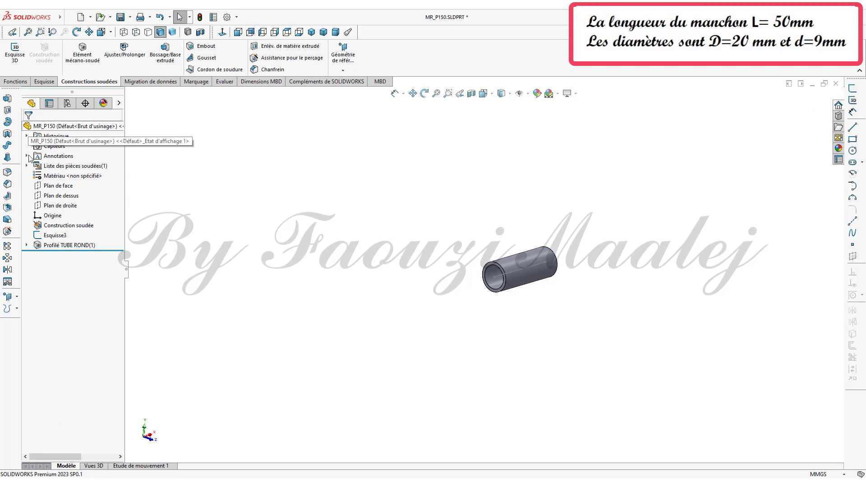
left_click(27, 245)
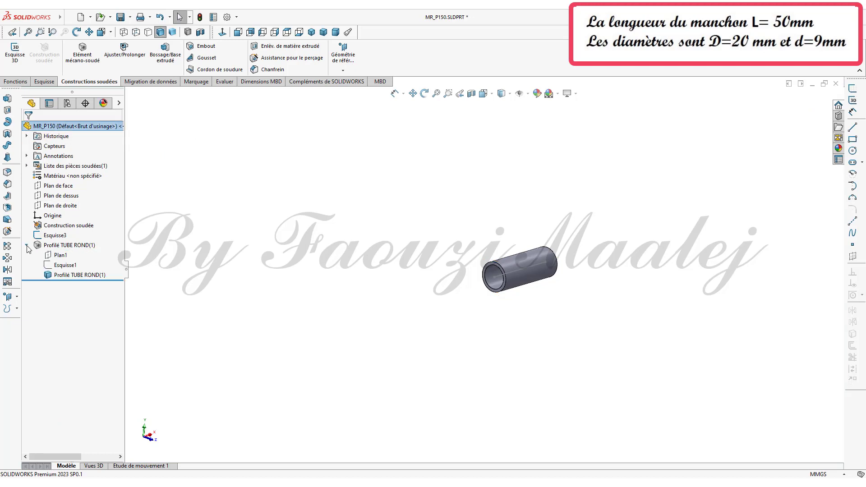
Edit the tube profile sketch, changing the Ø16 inner diameter to 9 mm.
right_click(61, 266)
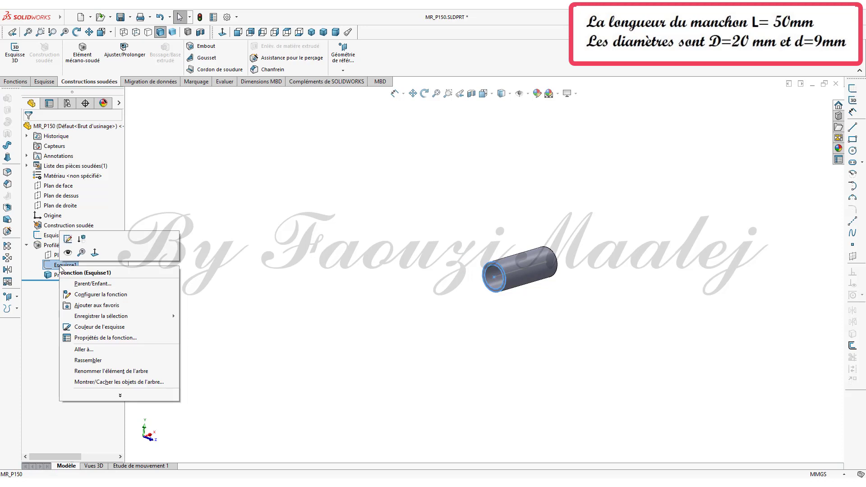
left_click(67, 239)
scroll(512, 252, "down", 2)
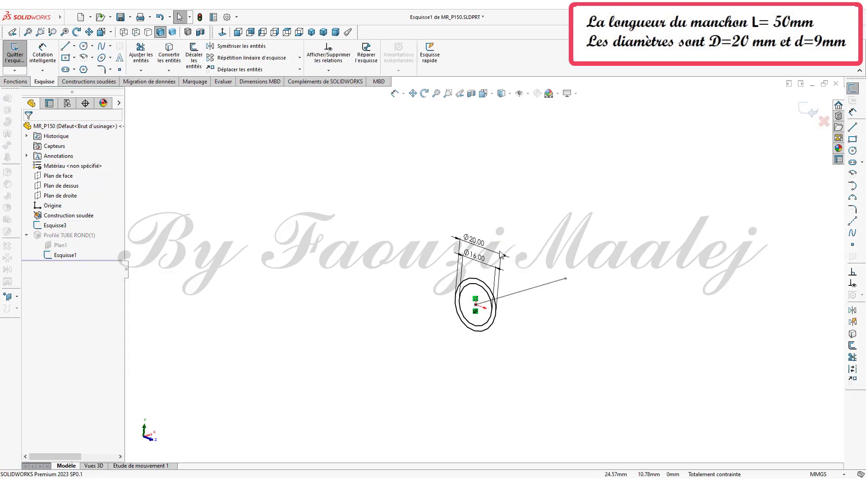
scroll(497, 262, "down", 3)
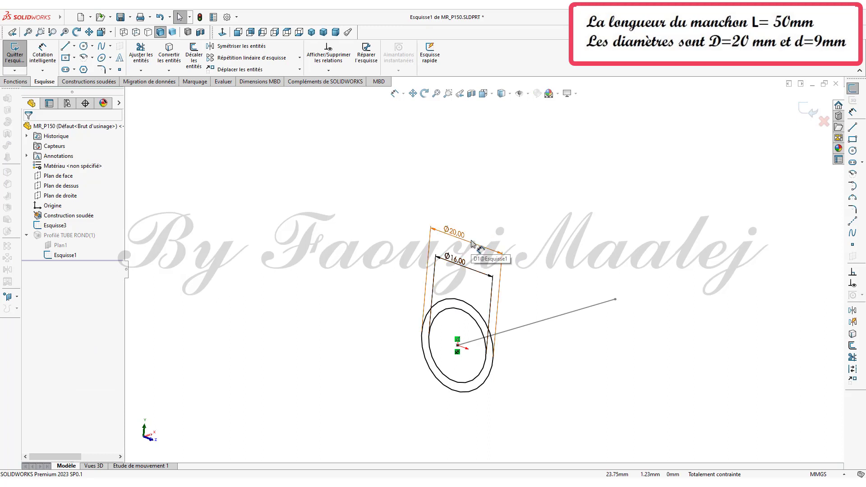
left_click(471, 267)
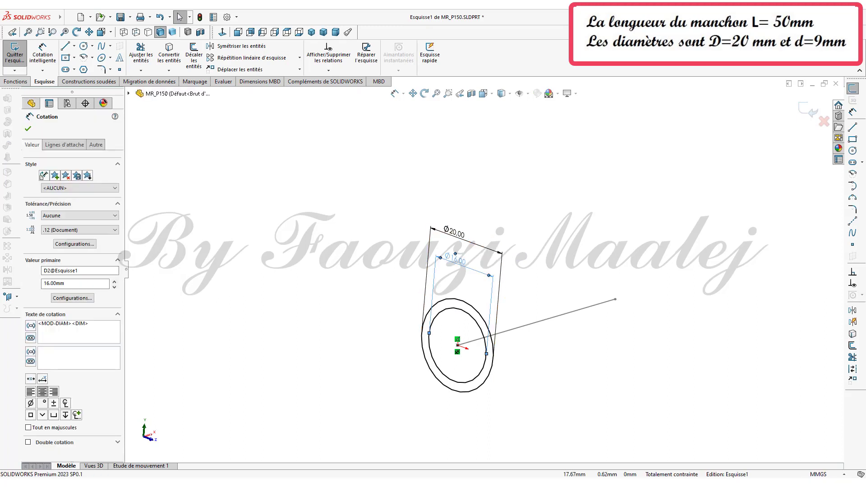
double_click(467, 269)
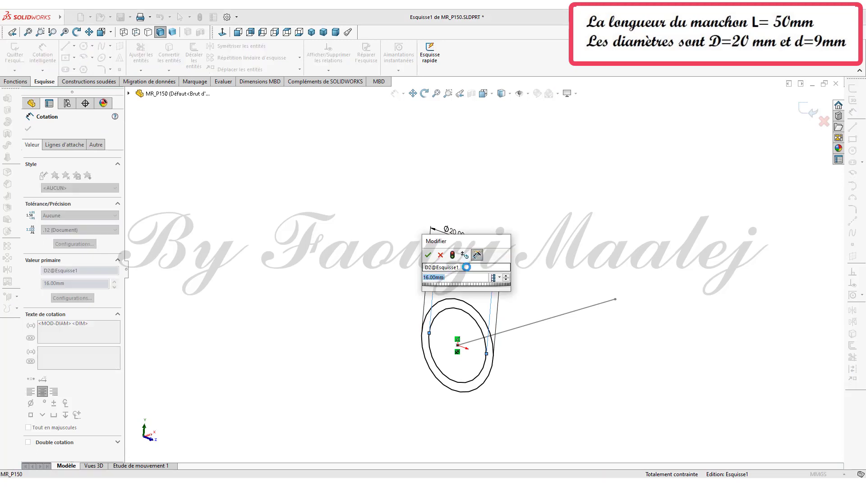
type("9")
key("Return")
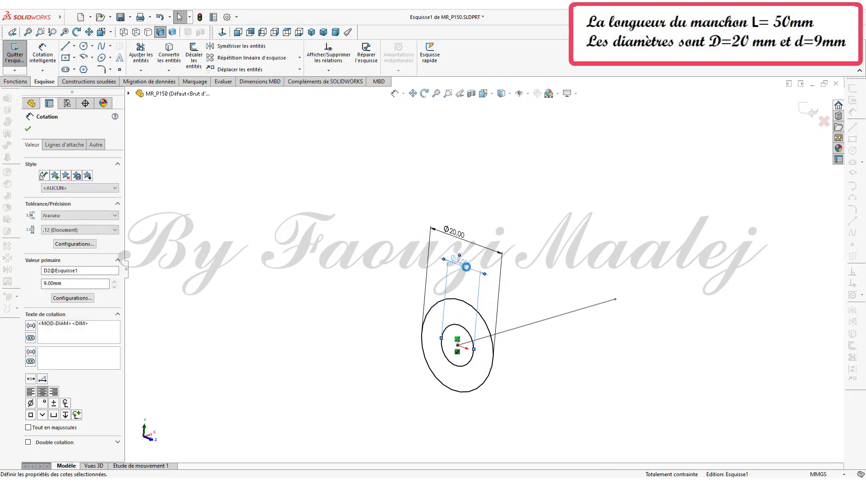
left_click(811, 112)
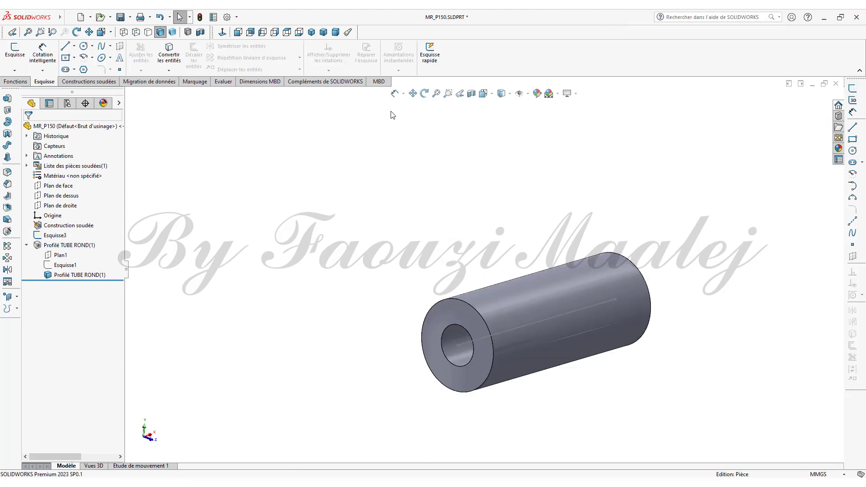
Load the Simulation add-in and start a new study named MR_P150.
left_click(322, 82)
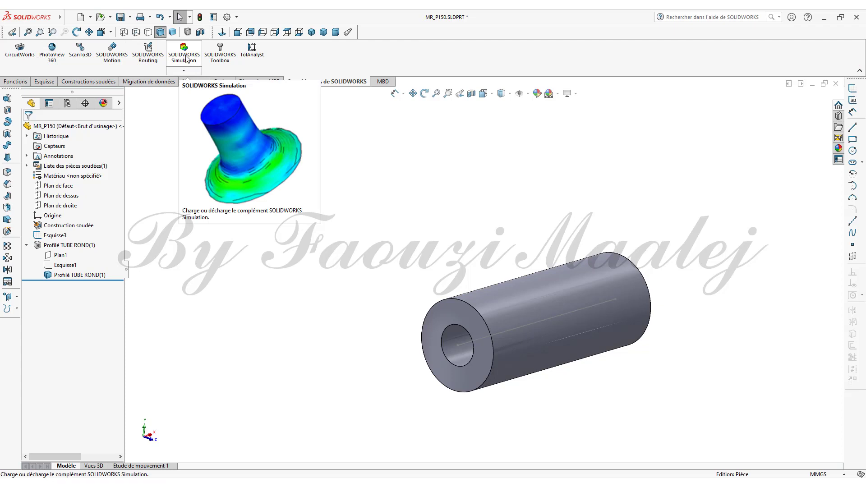
left_click(186, 59)
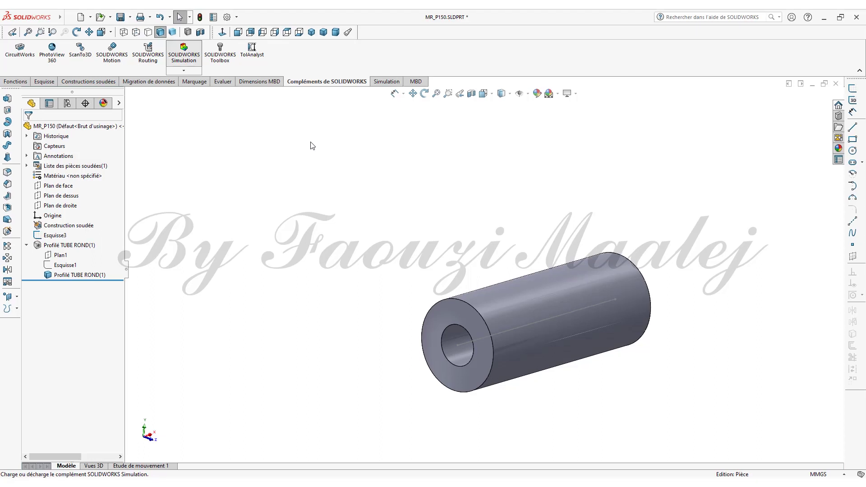
left_click(380, 82)
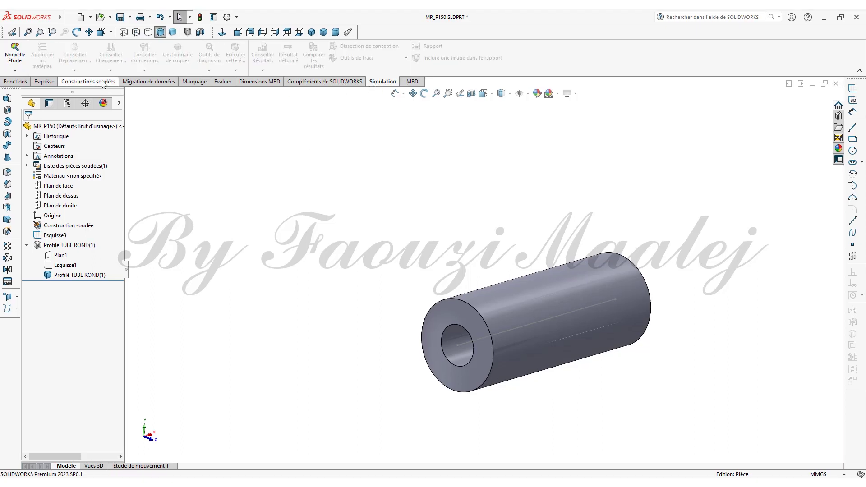
left_click(12, 52)
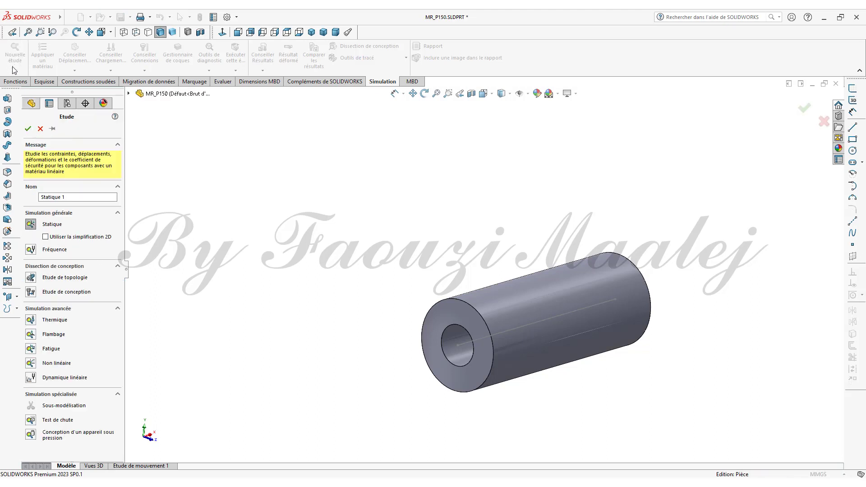
left_click_drag(80, 198, 25, 201)
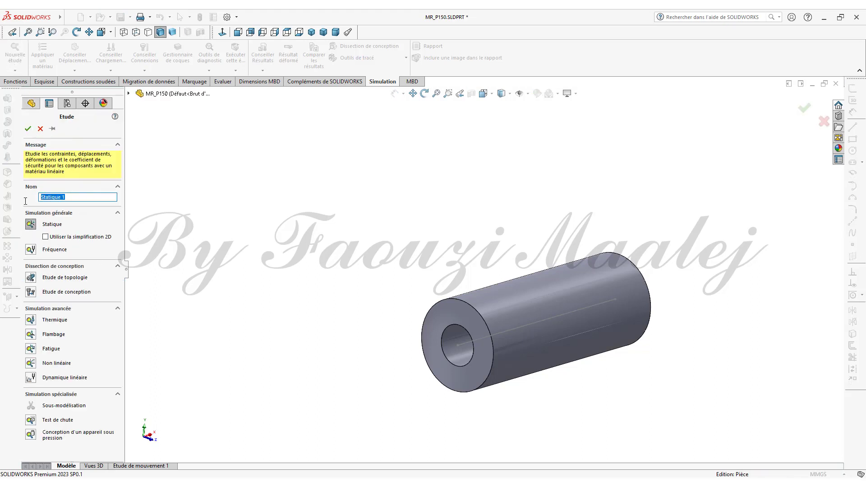
type("MR_P1")
type("50")
Create the study and apply AISI 4340 Acier normalisé to the tube's cut list.
left_click(27, 128)
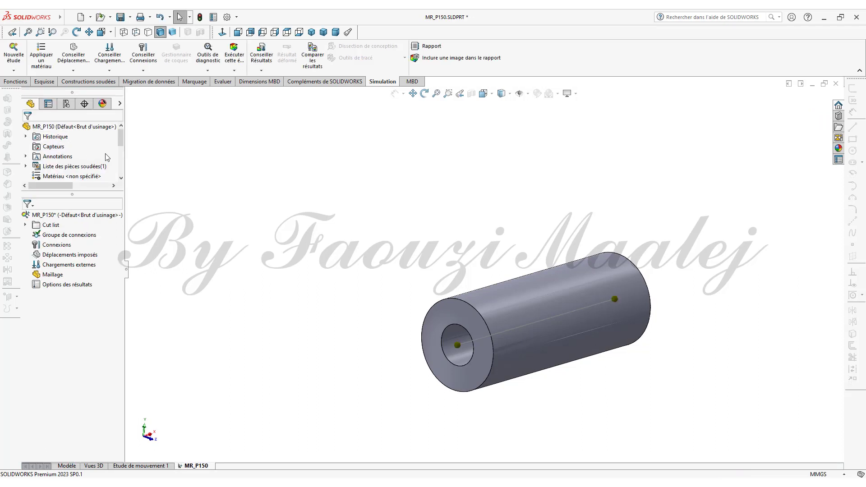
key("f")
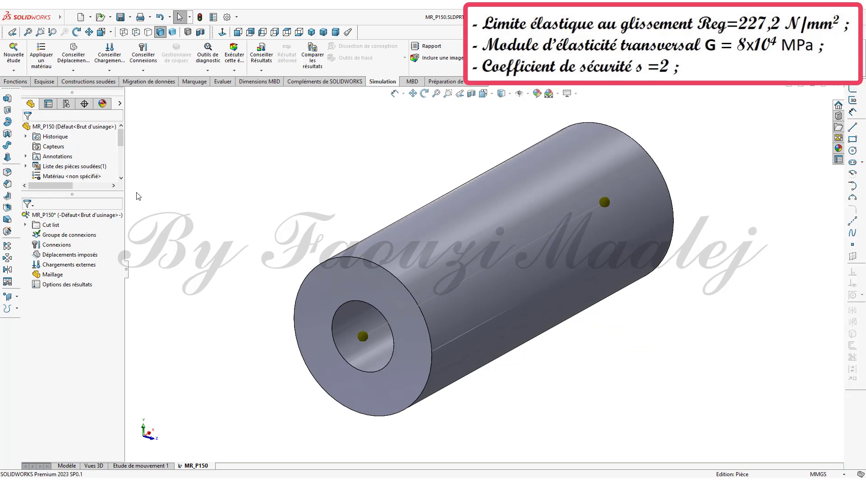
right_click(59, 226)
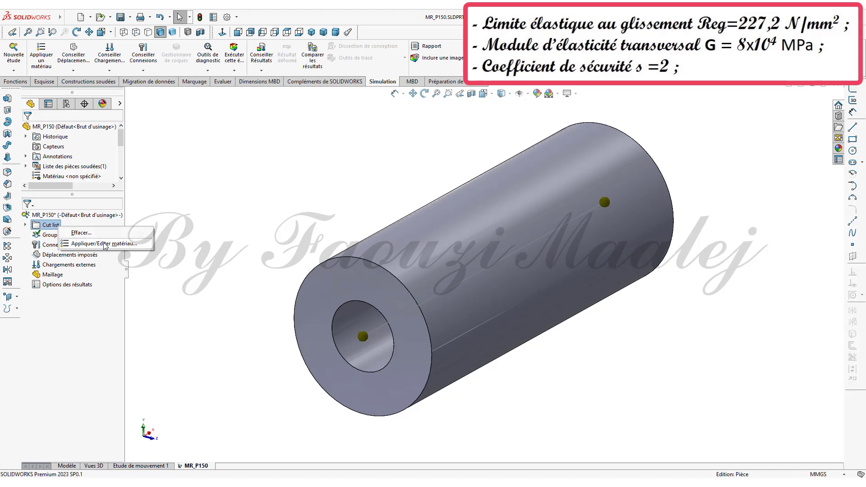
left_click(105, 244)
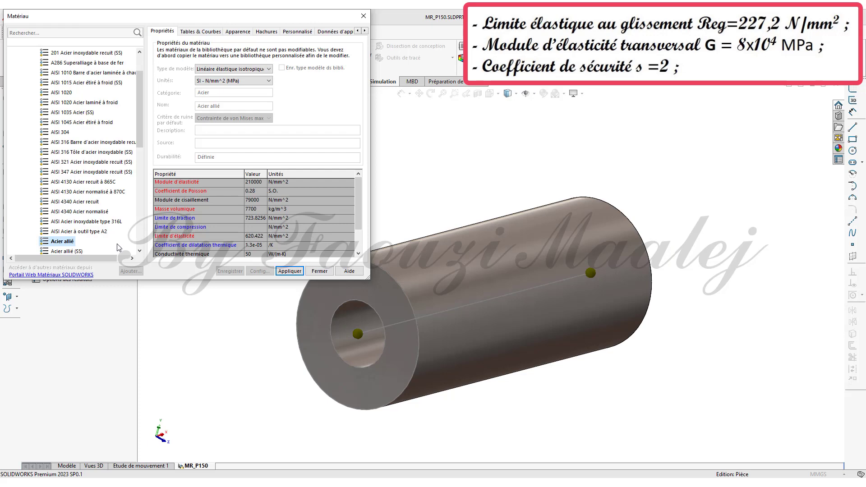
left_click(93, 213)
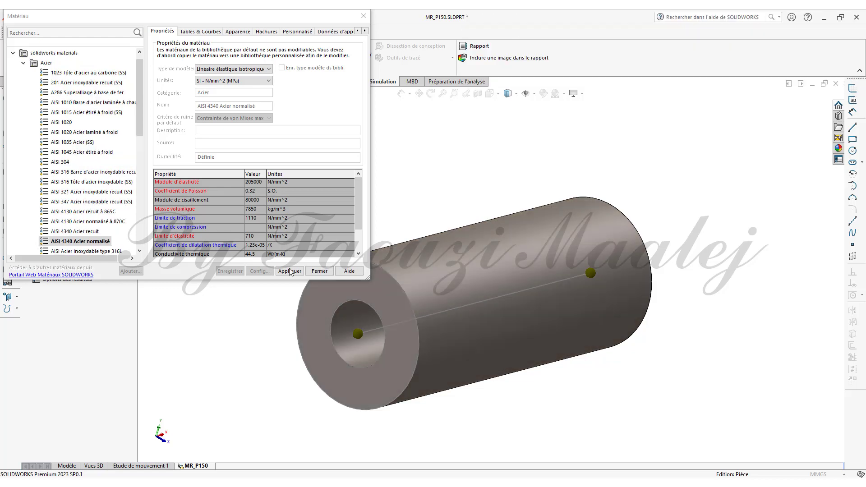
left_click(297, 272)
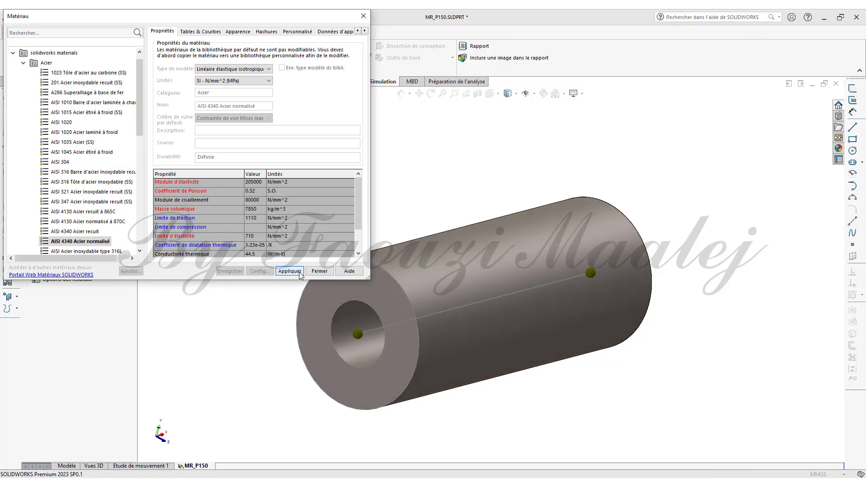
left_click(320, 271)
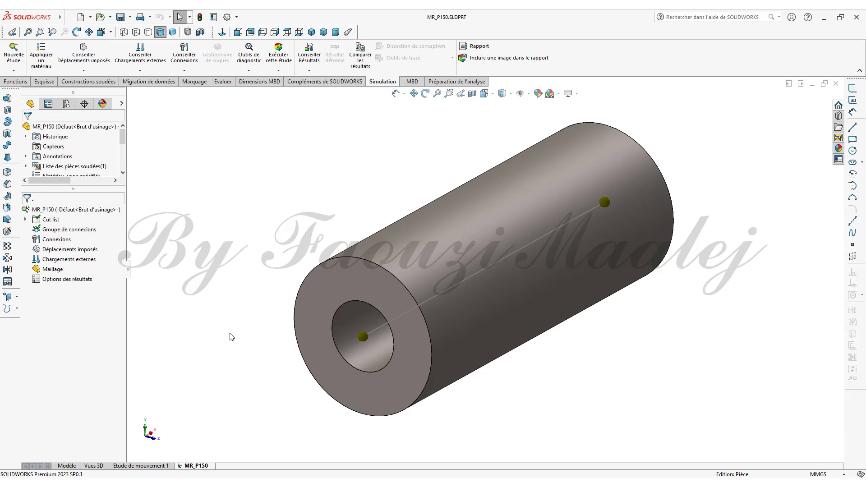
Fix one tube connection point with fixed geometry, symbol size 300.
right_click(94, 252)
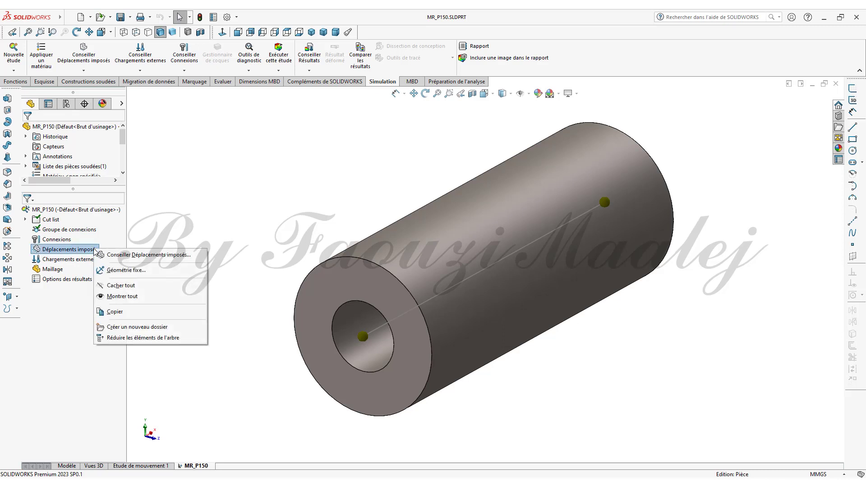
left_click(110, 270)
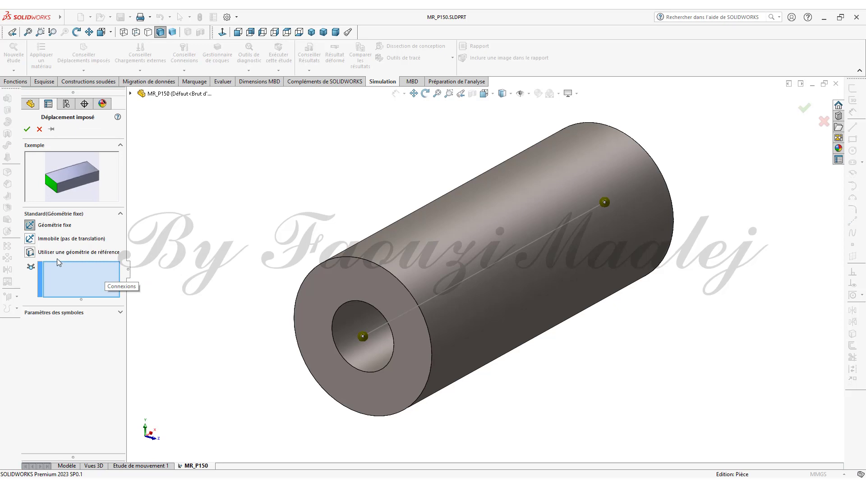
left_click(604, 202)
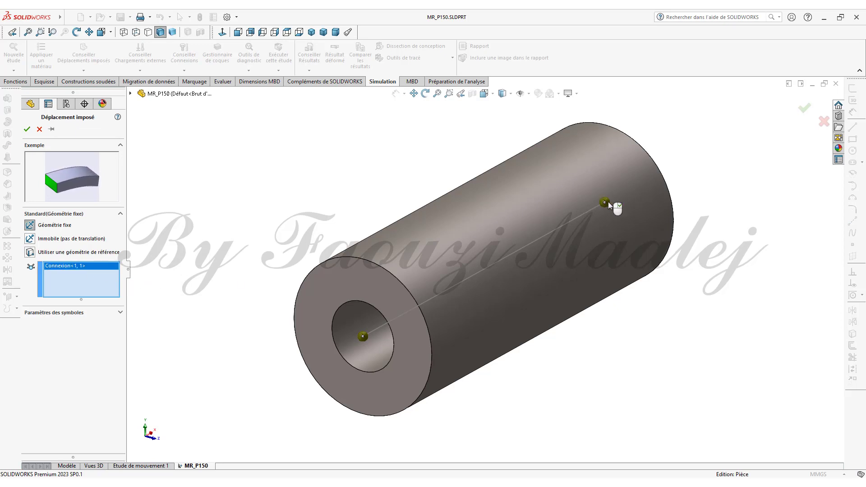
left_click(120, 312)
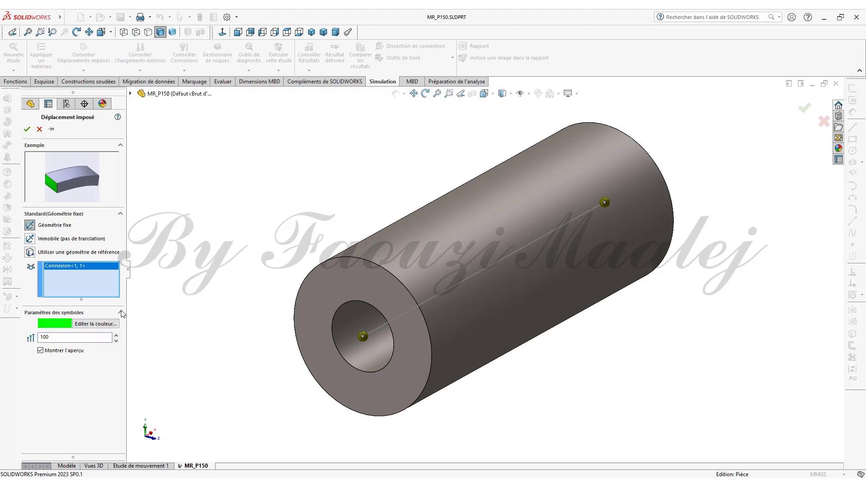
double_click(77, 337)
type("300")
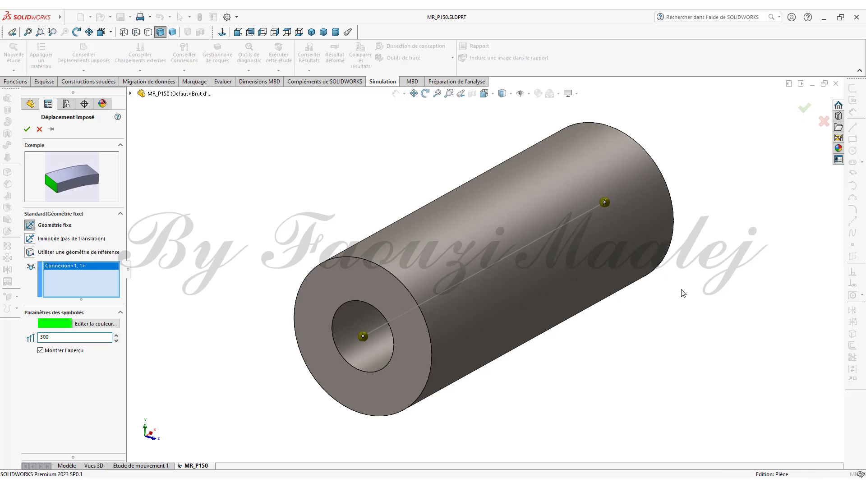
mouse_move(641, 302)
middle_mouse_down()
mouse_move(538, 329)
mouse_move(498, 357)
mouse_move(490, 392)
middle_mouse_up()
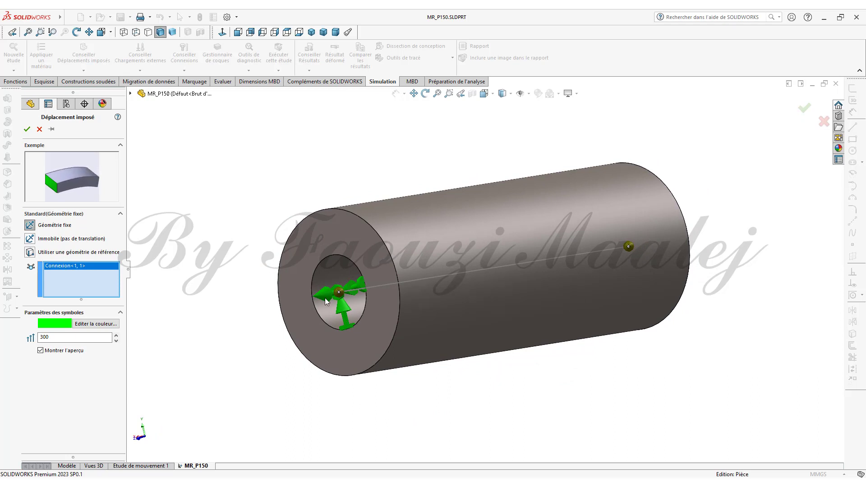
middle_click_drag(366, 318, 391, 237)
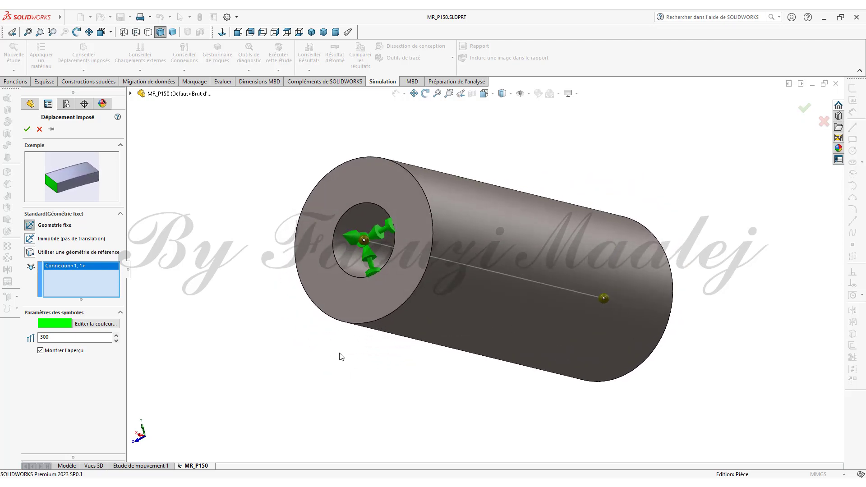
mouse_move(297, 296)
middle_mouse_down()
mouse_move(490, 361)
mouse_move(470, 381)
middle_mouse_up()
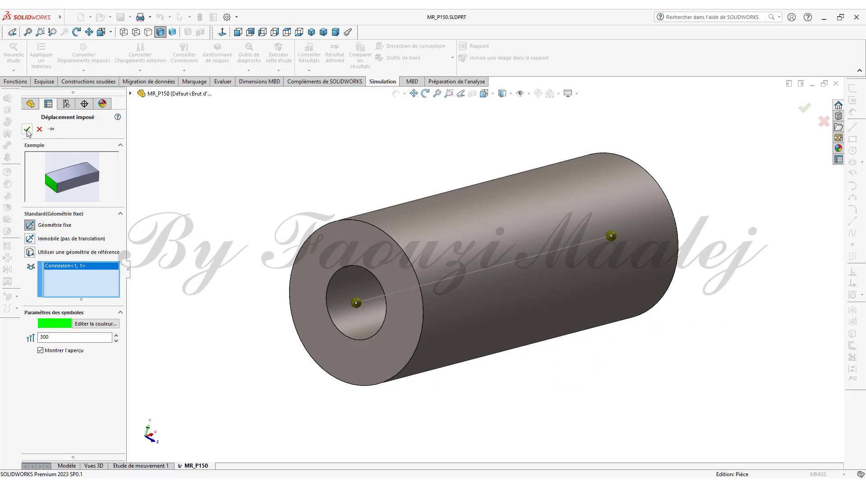
key("Return")
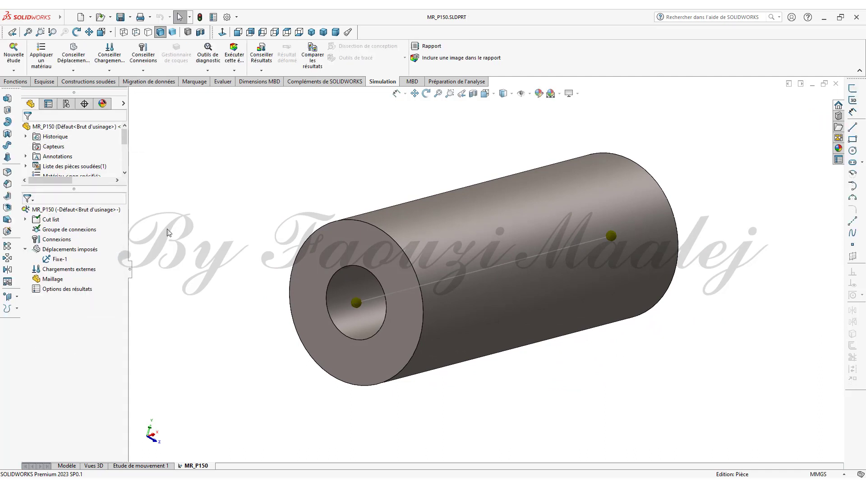
Apply a 121,5 N.m torque at the other connection point, normal to the front face.
right_click(94, 270)
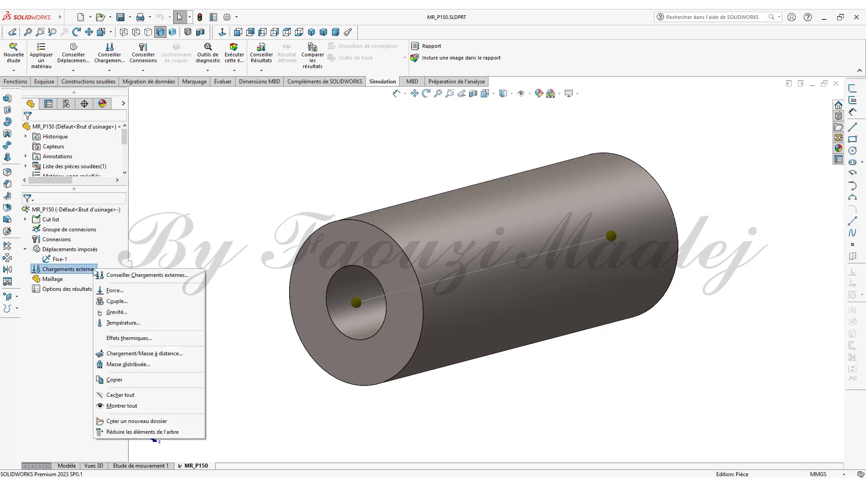
left_click(121, 302)
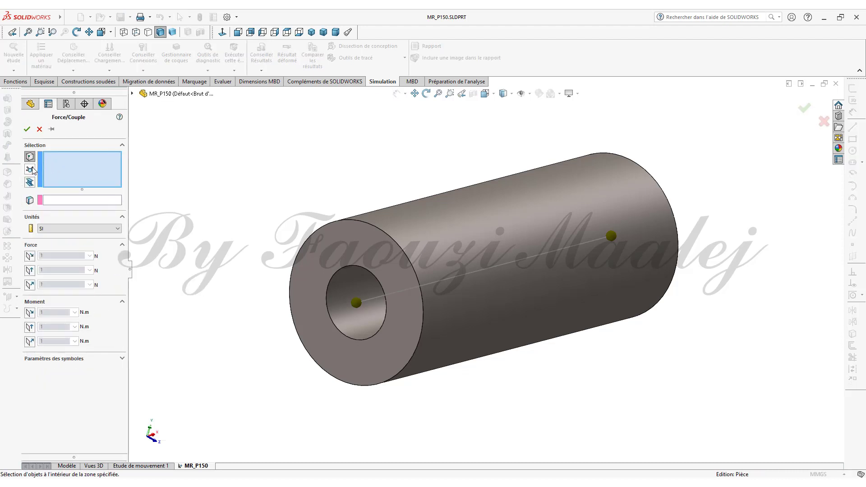
left_click(30, 169)
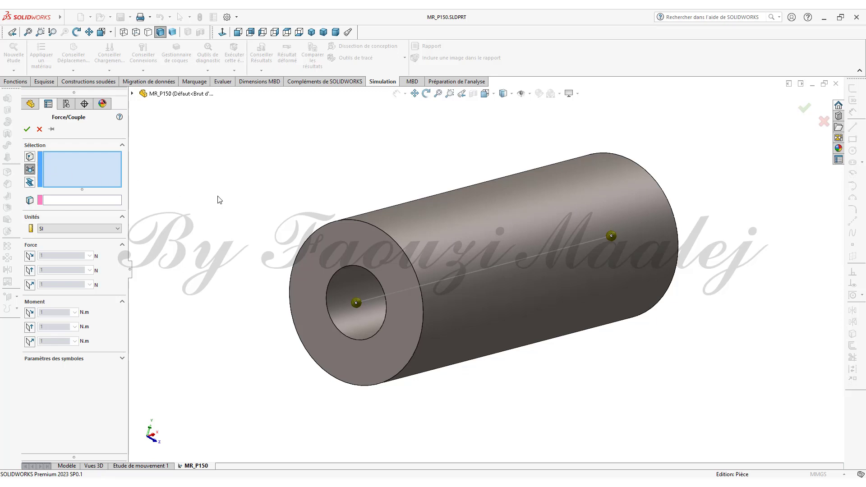
left_click(357, 303)
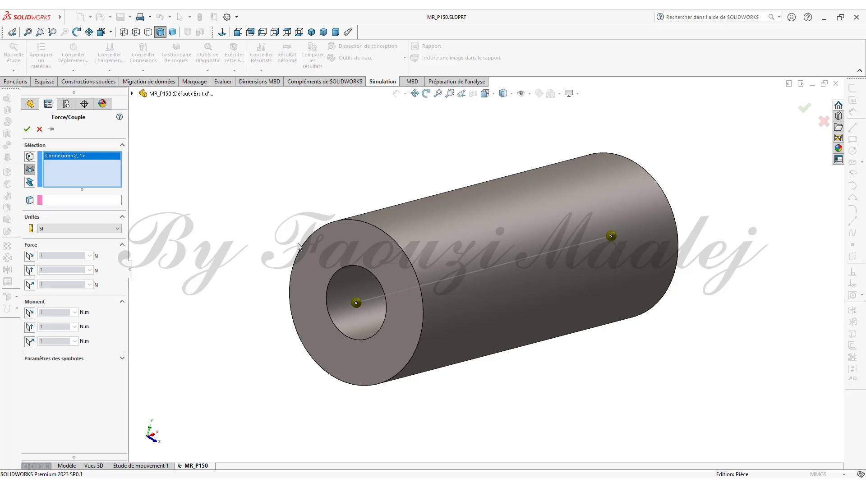
left_click(99, 202)
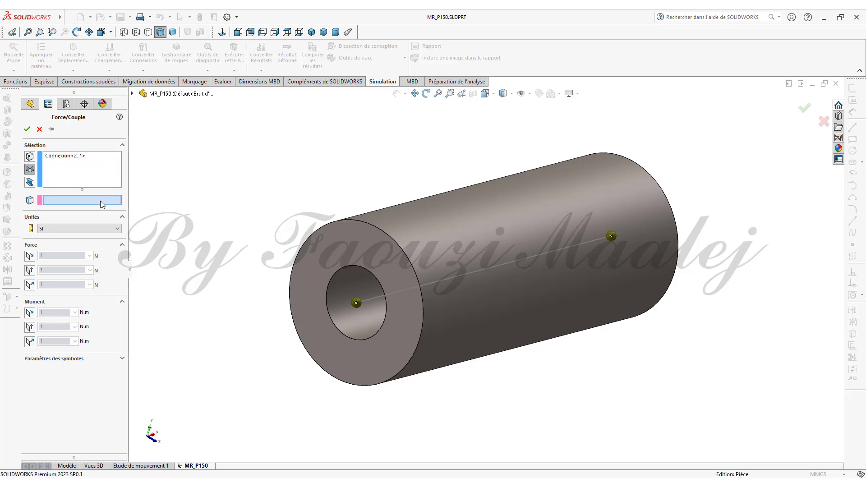
left_click(347, 249)
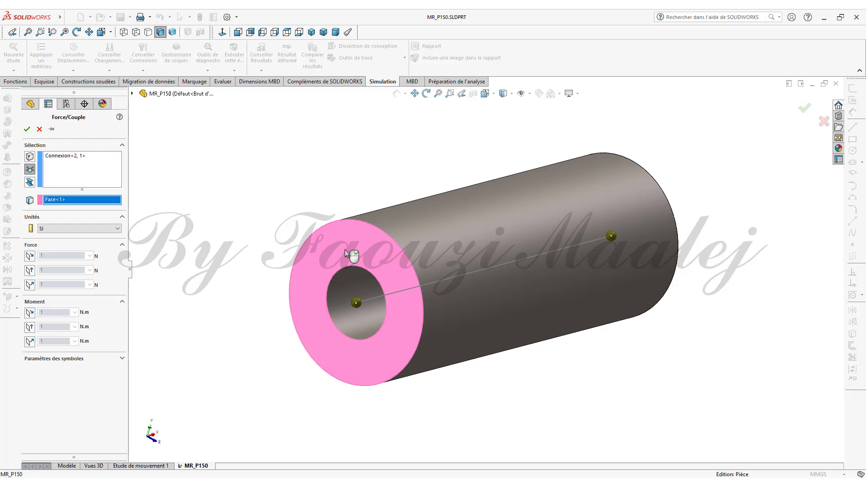
left_click(31, 343)
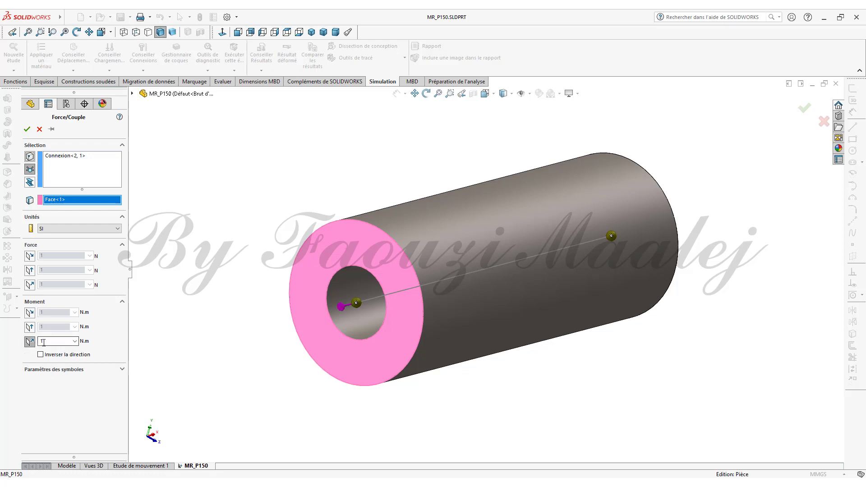
type("21.5")
left_click(27, 130)
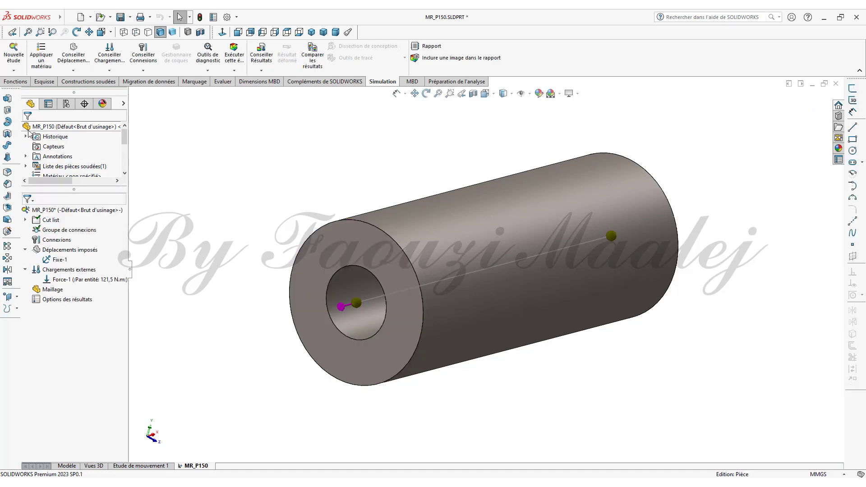
Run the MR_P150 study.
left_click(234, 55)
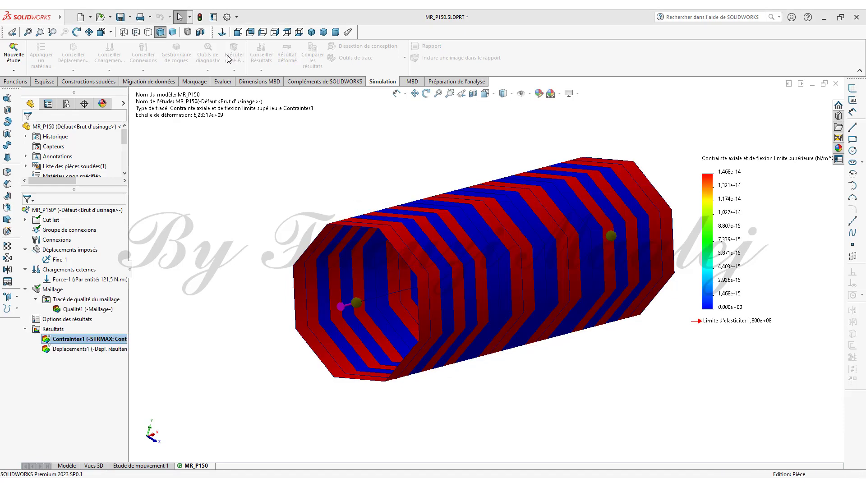
right_click(104, 339)
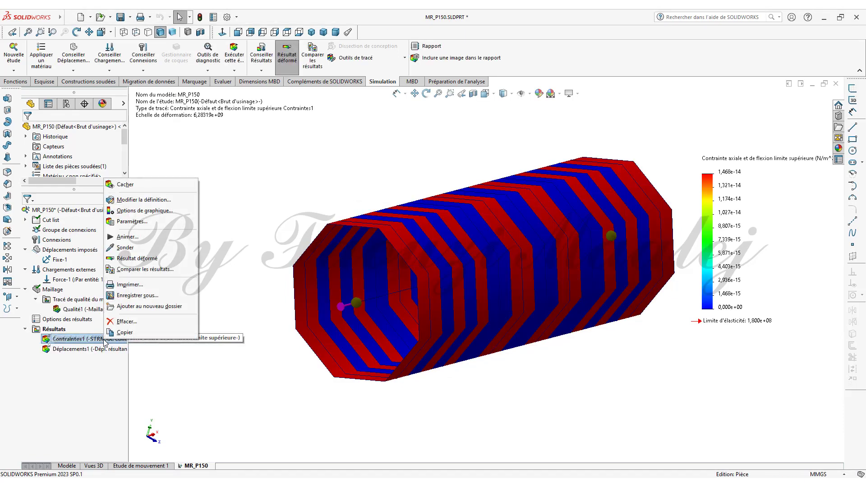
left_click(141, 211)
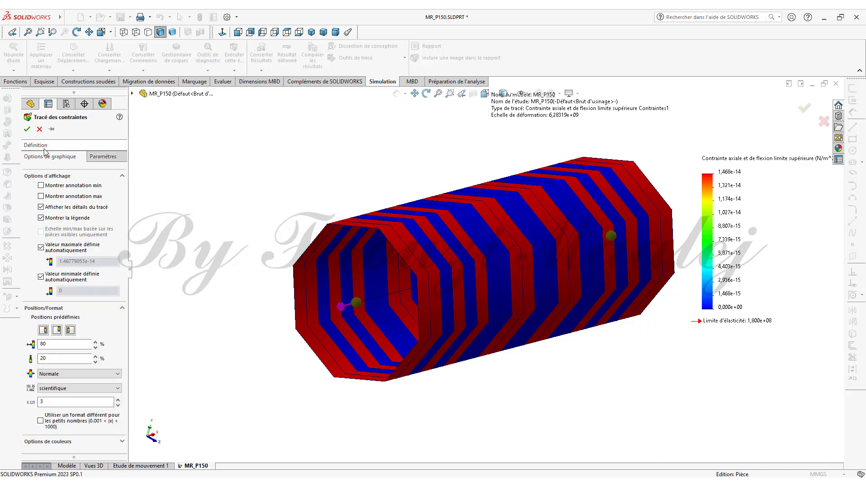
Set the stress plot to Torsion in N/mm^2 (MPa) at true deformation scale.
left_click(45, 147)
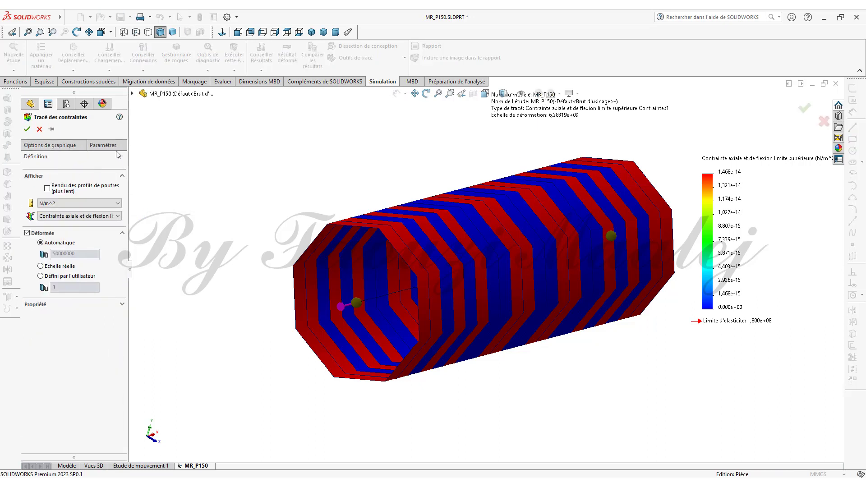
left_click(118, 216)
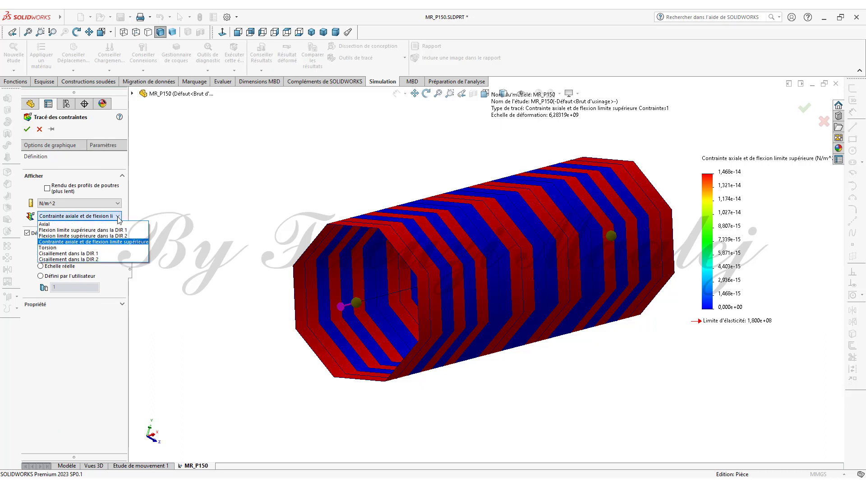
left_click(71, 247)
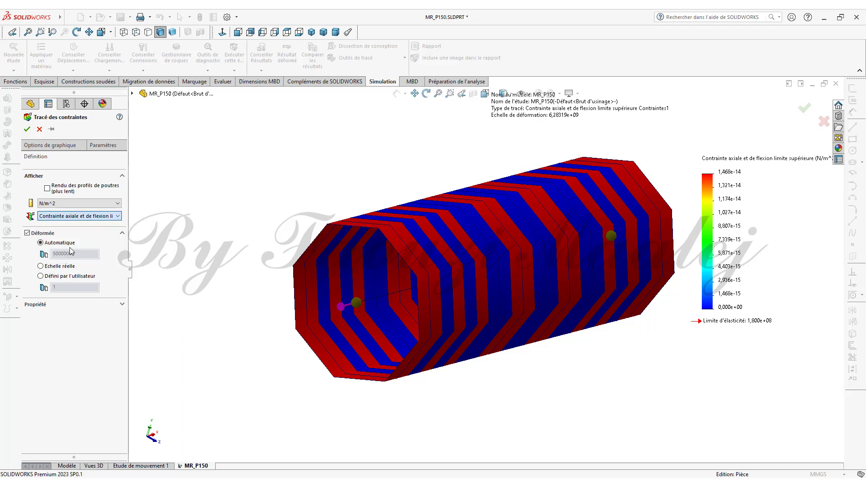
left_click(118, 203)
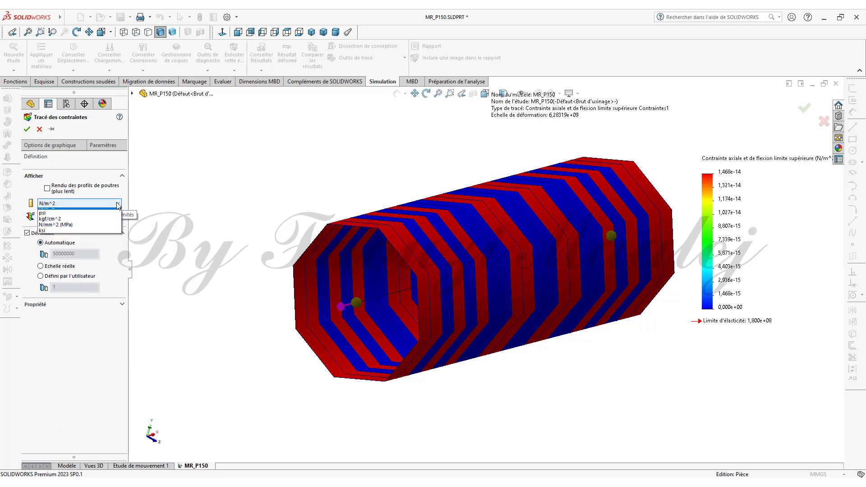
left_click(97, 225)
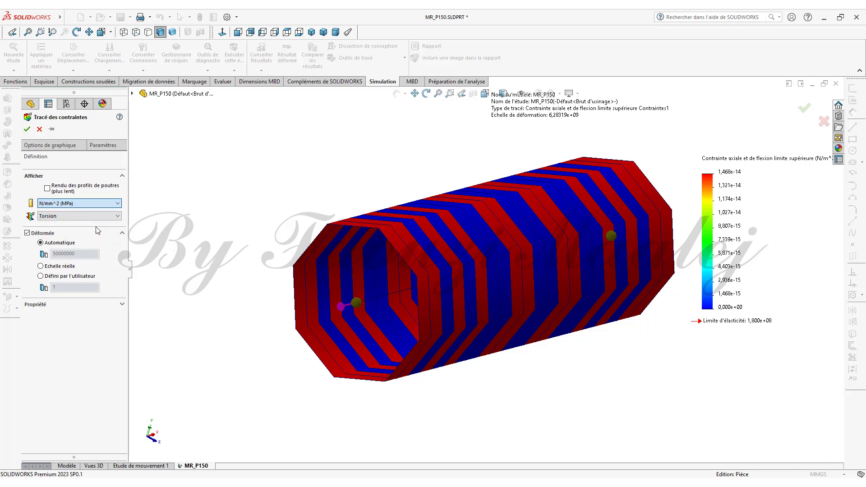
left_click(41, 266)
Show min/max annotations with floating-point values at 2 decimals on the torsion plot.
left_click(52, 145)
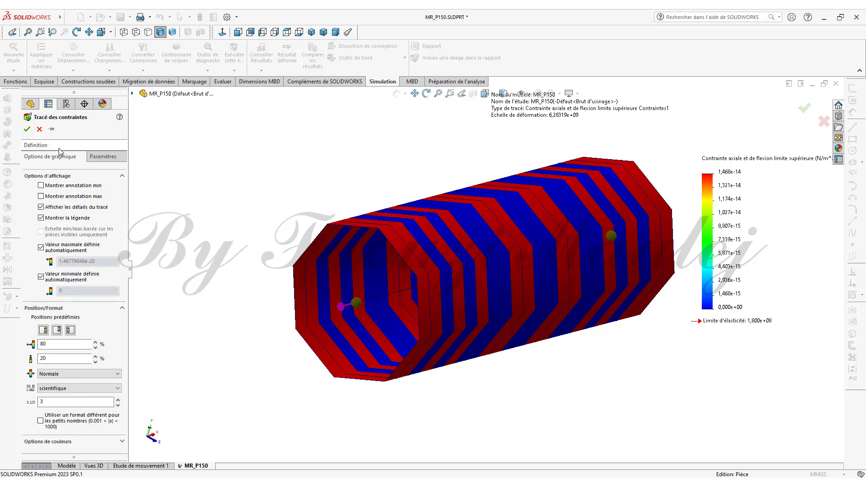
left_click(41, 186)
left_click(41, 196)
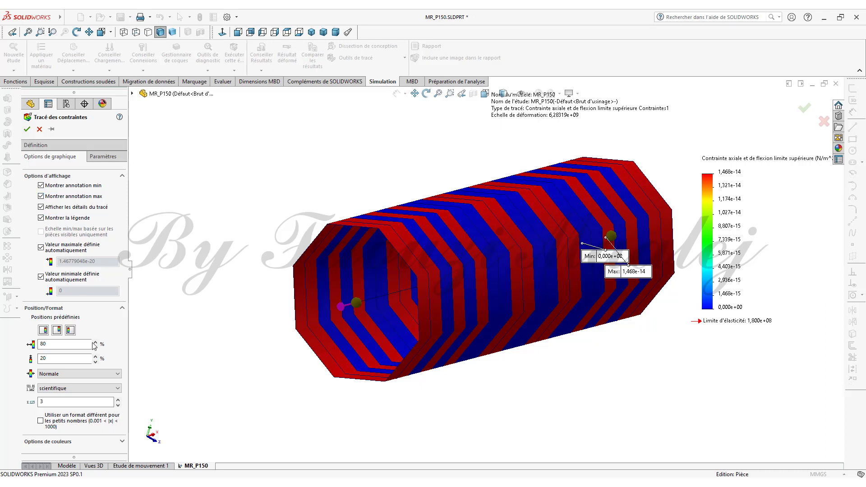
left_click(113, 389)
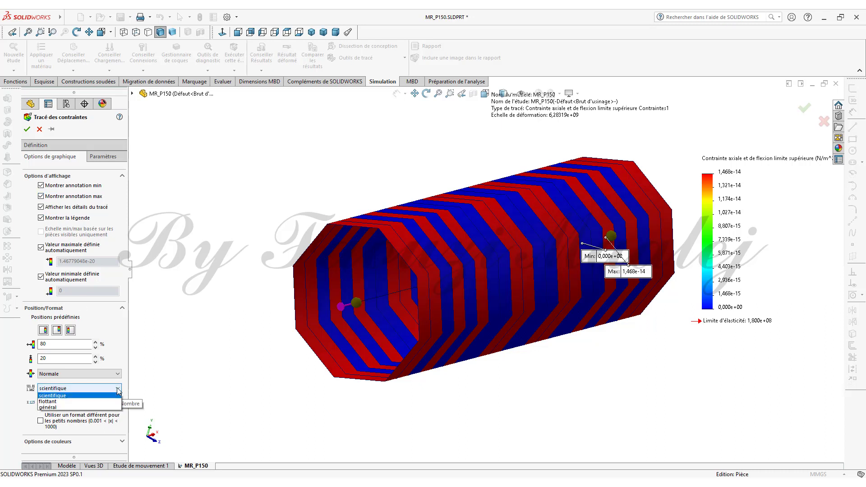
left_click(113, 402)
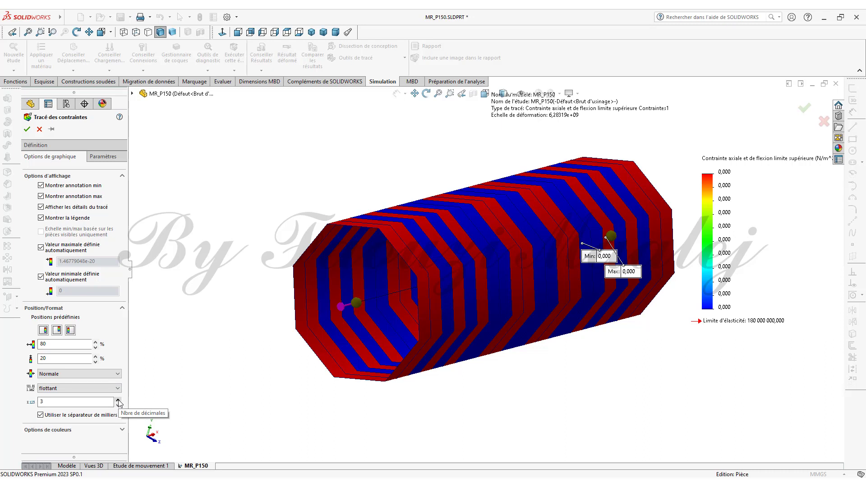
left_click(118, 406)
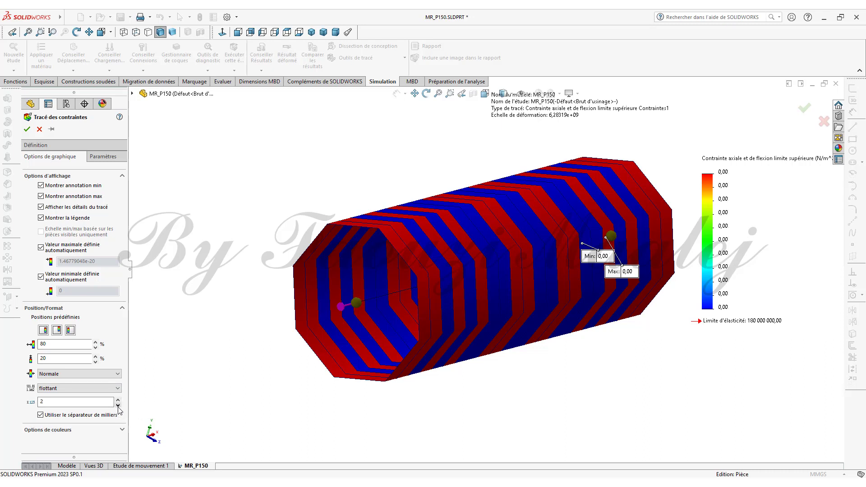
left_click(27, 129)
scroll(27, 135, "down", 3)
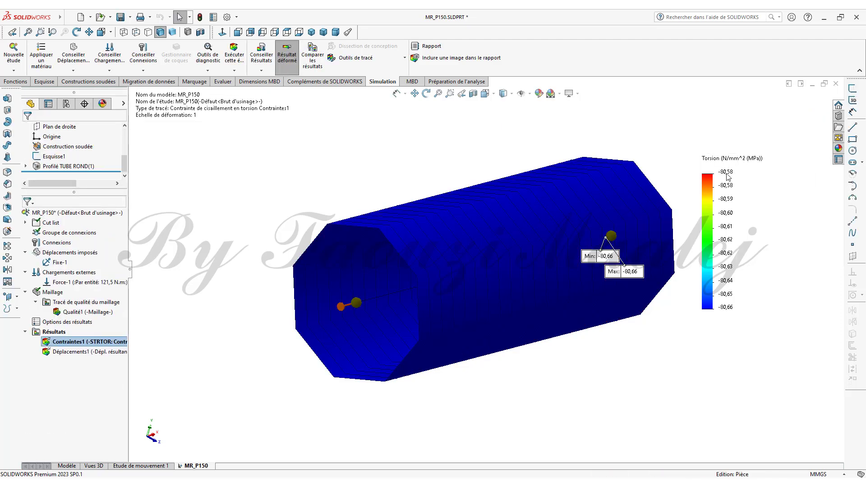
Check Inverser under the stress plot's Options de couleurs.
right_click(114, 345)
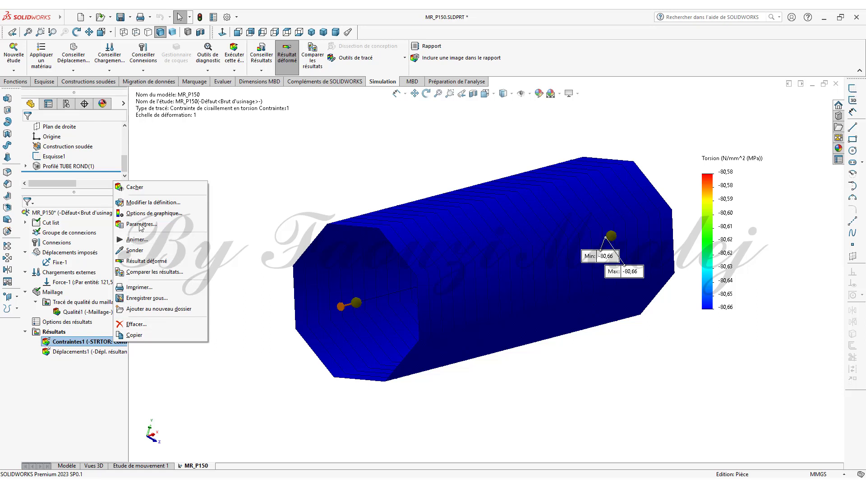
key("Escape")
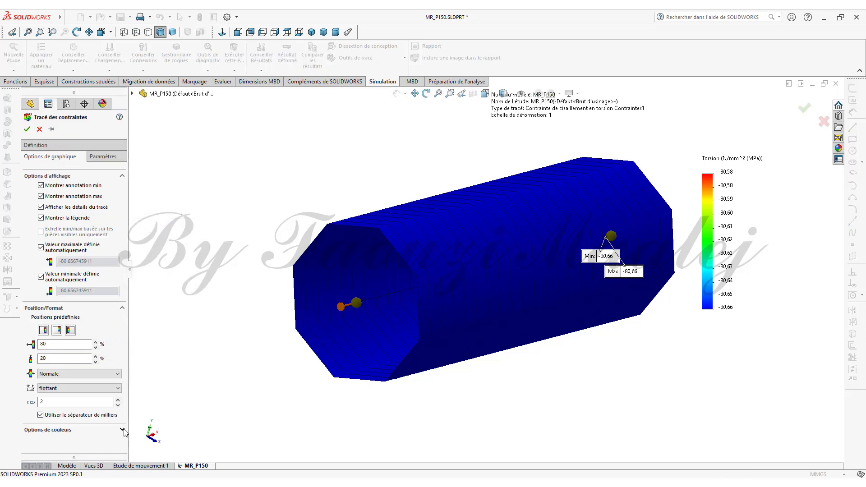
left_click(122, 429)
left_click_drag(120, 360, 125, 431)
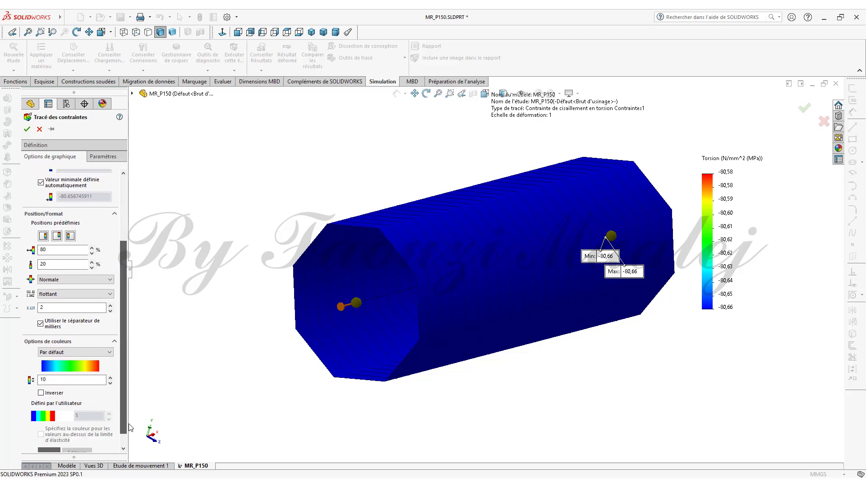
left_click(42, 393)
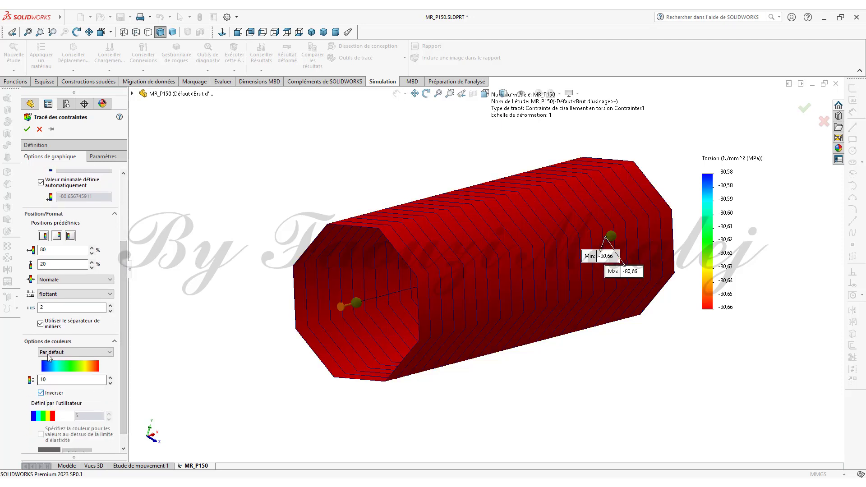
left_click(27, 129)
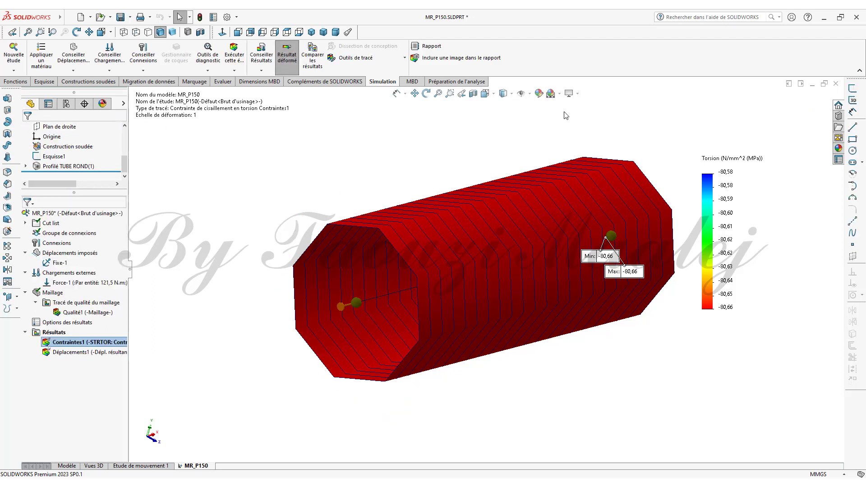
Drag the torsion plot's Max label up above the tube, clear of the Min label.
left_click_drag(620, 273, 665, 141)
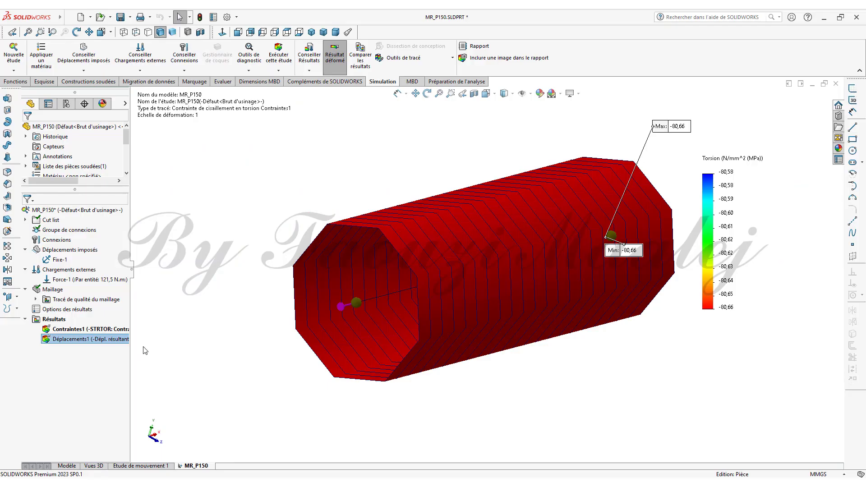
Redefine Déplacements1 to plot RX rotation about the X axis in rad at true scale.
right_click(111, 340)
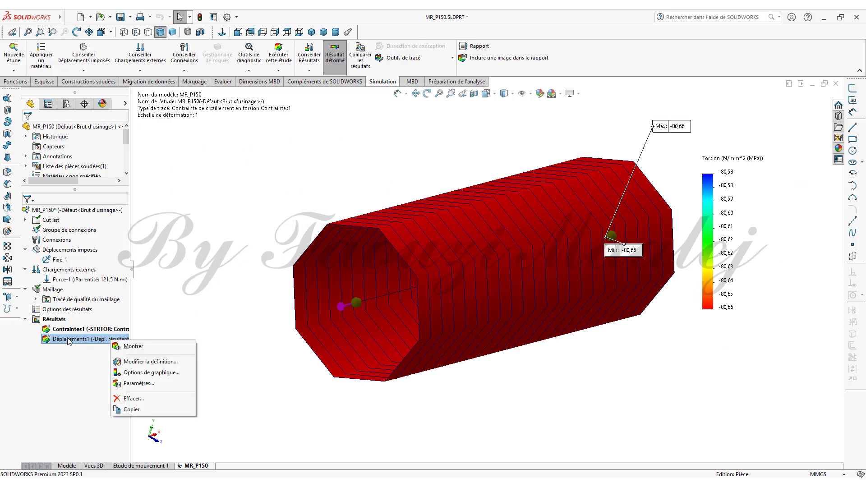
double_click(68, 339)
right_click(56, 342)
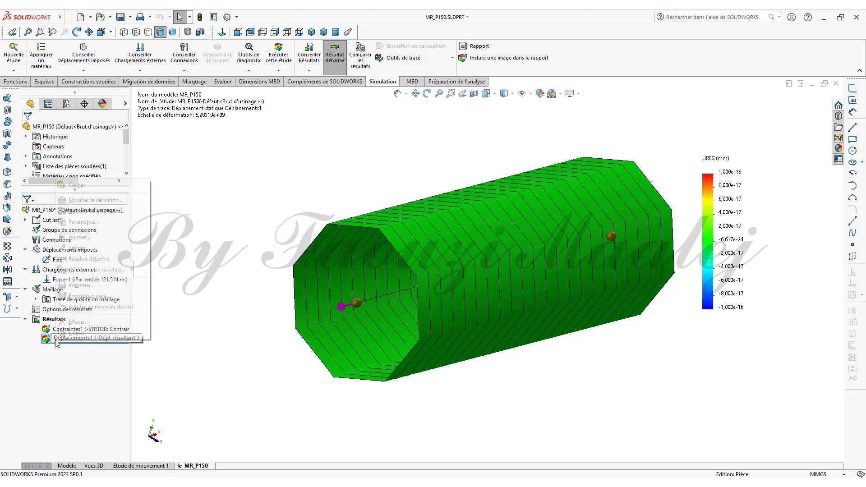
left_click(100, 213)
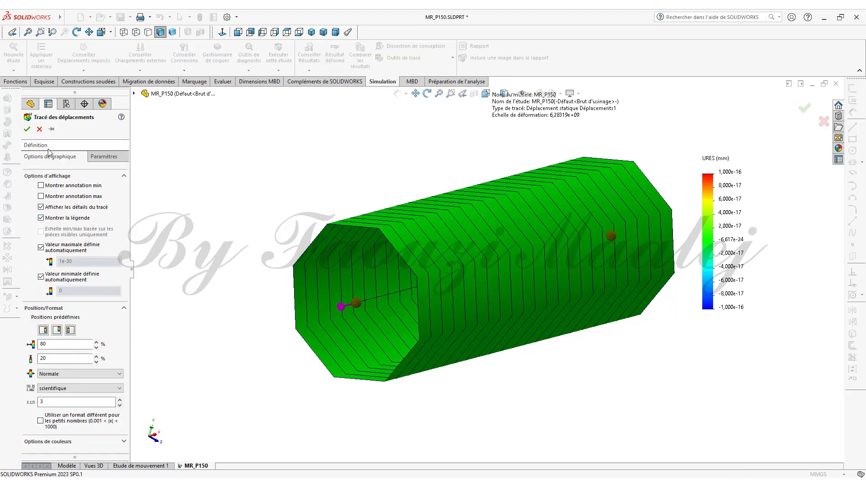
left_click(45, 147)
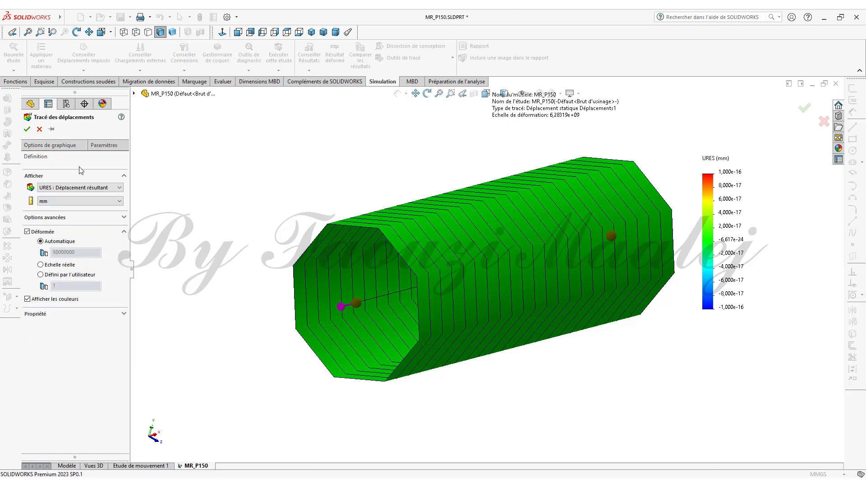
left_click(120, 187)
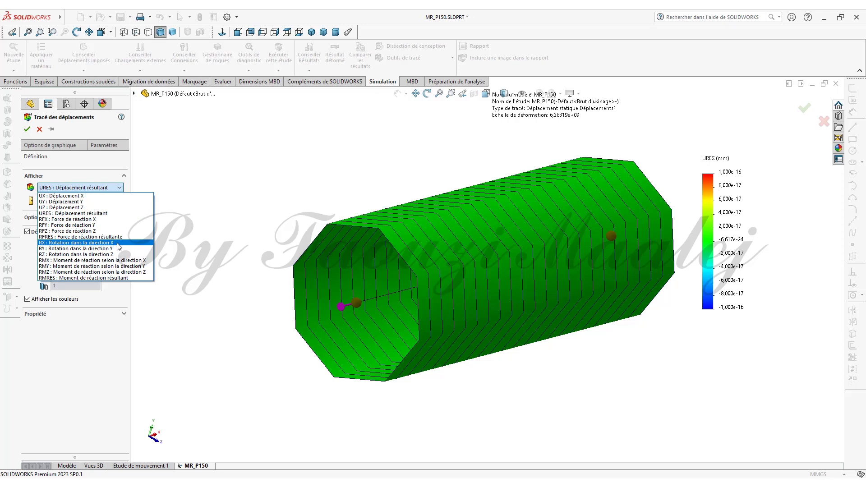
left_click(118, 244)
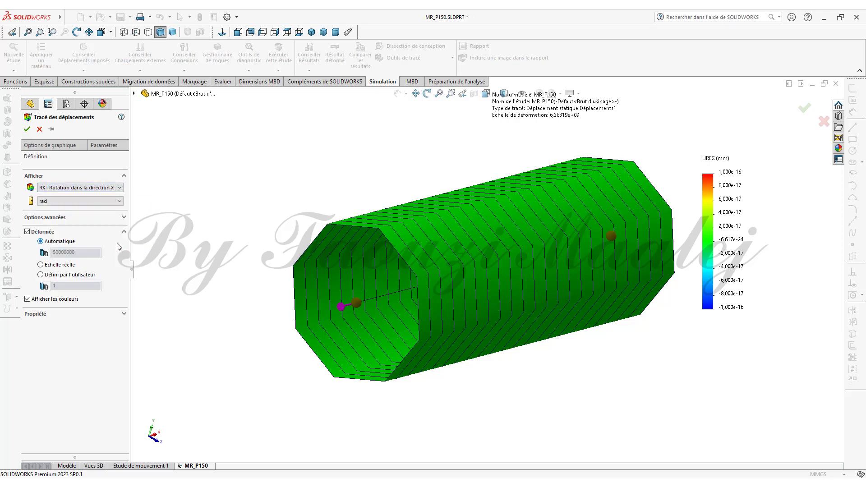
left_click(119, 201)
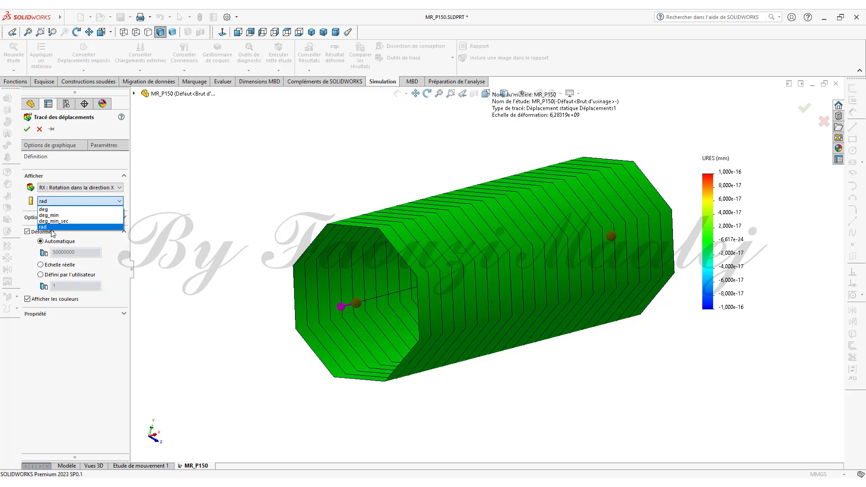
left_click(60, 228)
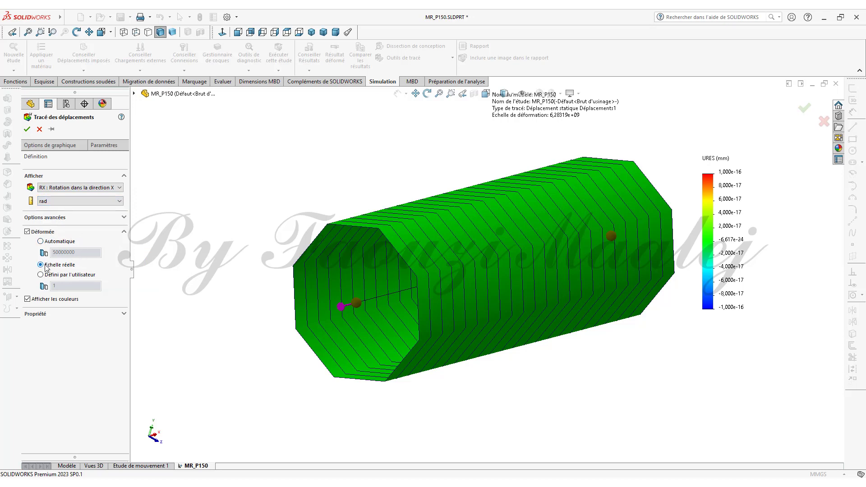
left_click(66, 149)
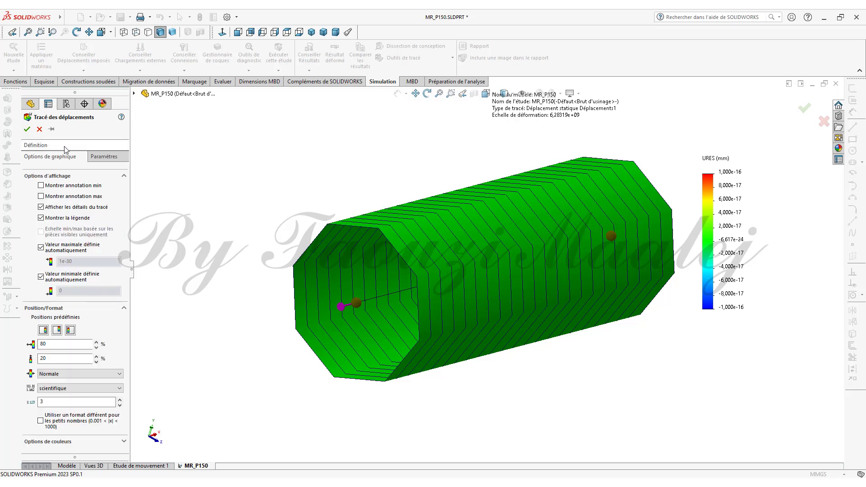
Show the max annotation and use floating-point legend format on the RX plot, then apply.
left_click(41, 197)
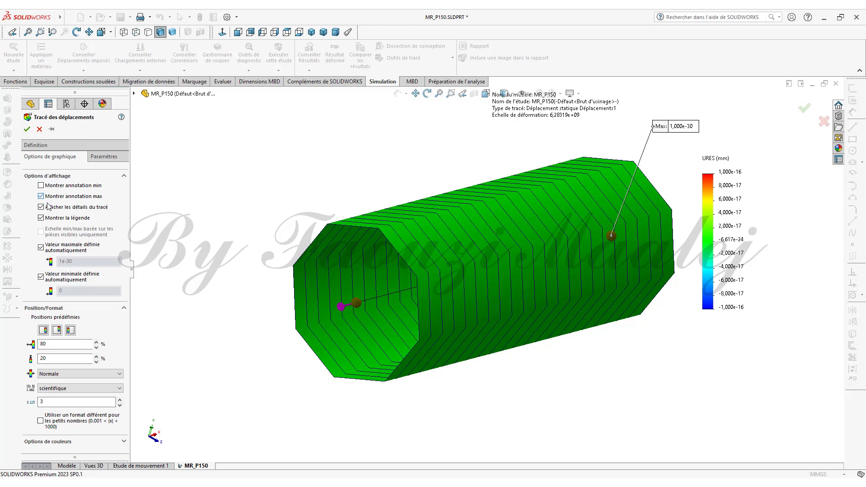
left_click(120, 388)
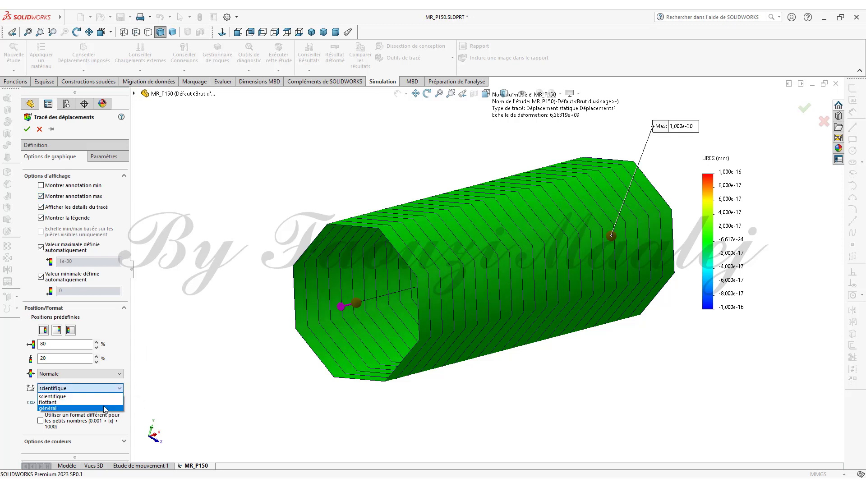
left_click(104, 403)
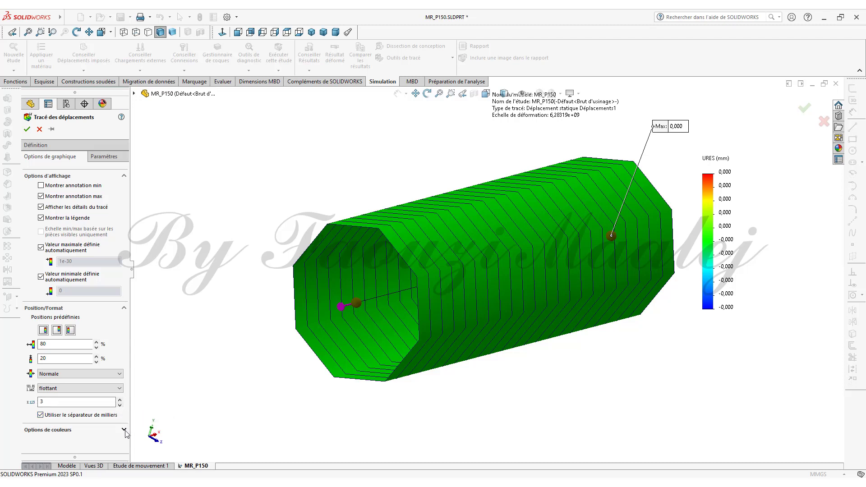
left_click(27, 130)
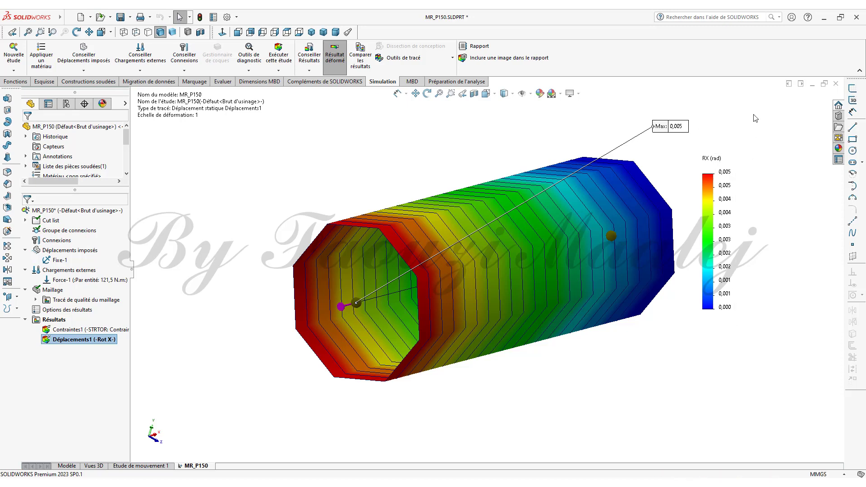
Change the Déplacements1 RX plot to degrees with 2 decimals, so the maximum reads 0,29.
right_click(108, 341)
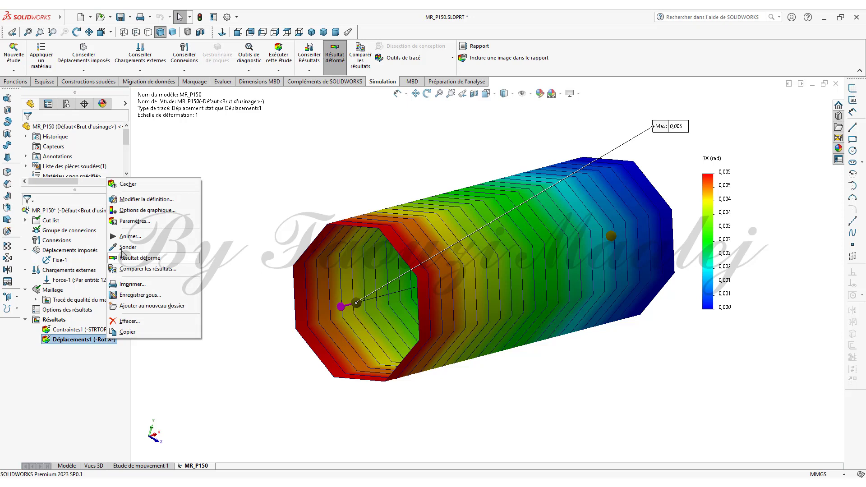
left_click(148, 211)
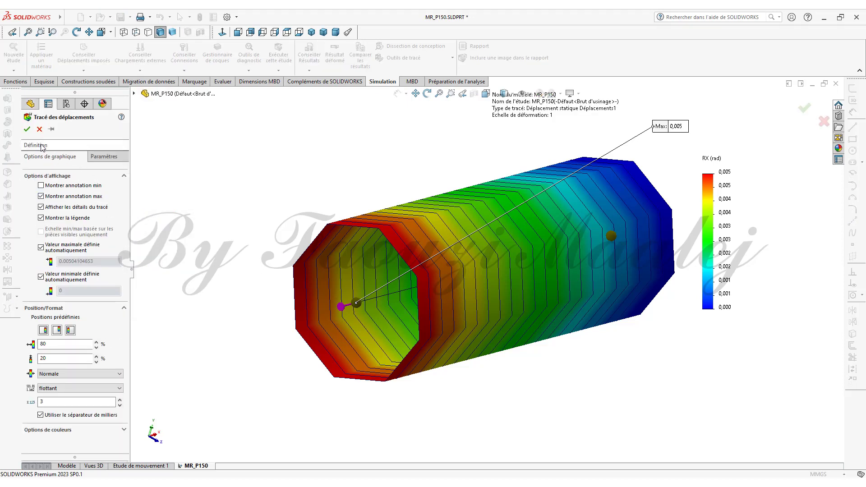
left_click(41, 146)
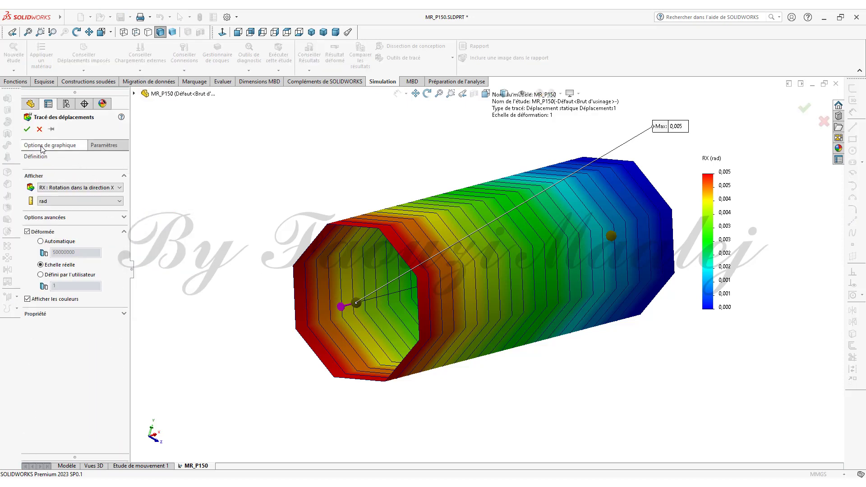
left_click(119, 202)
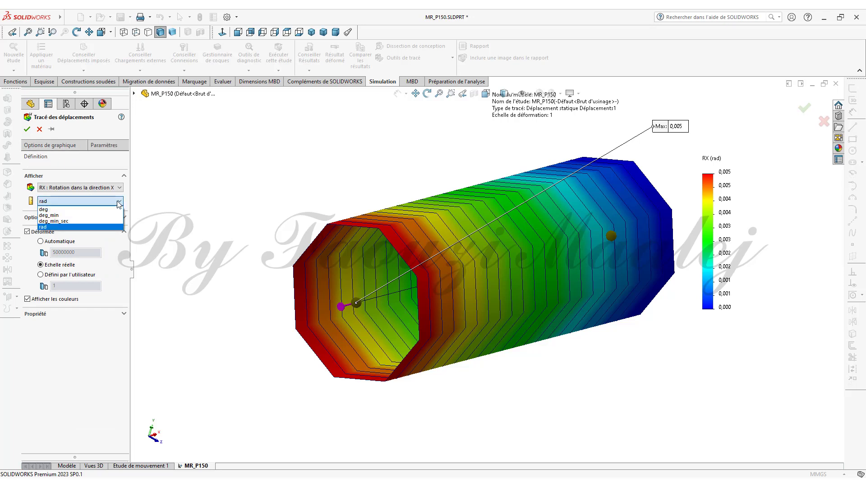
left_click(64, 211)
left_click(65, 209)
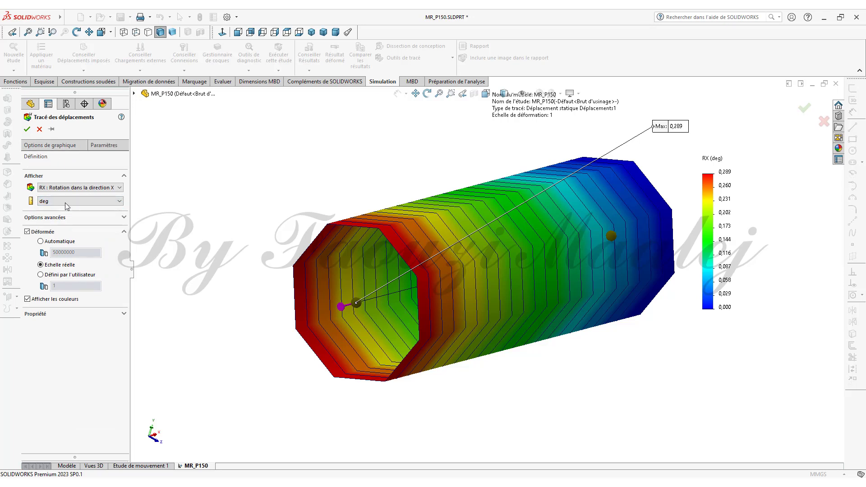
left_click(63, 146)
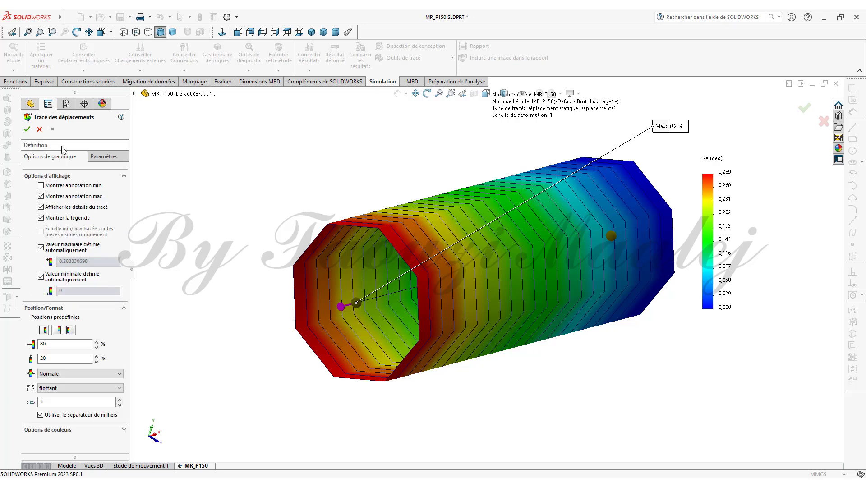
left_click(120, 405)
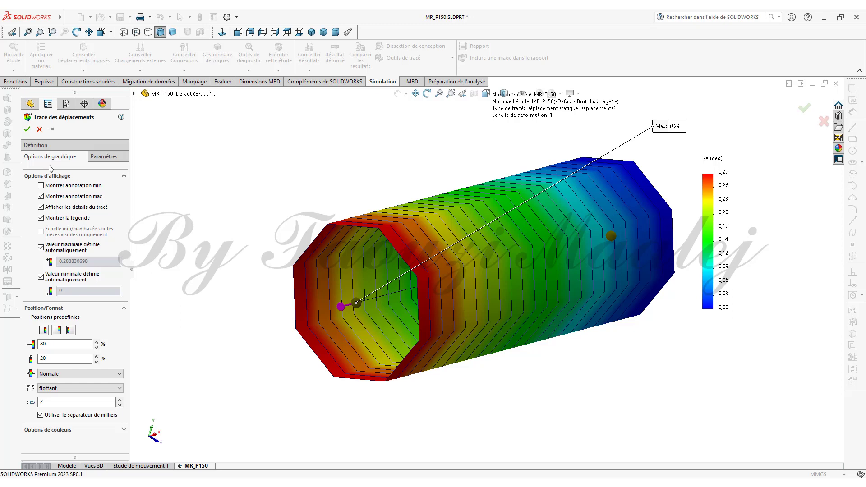
left_click(27, 129)
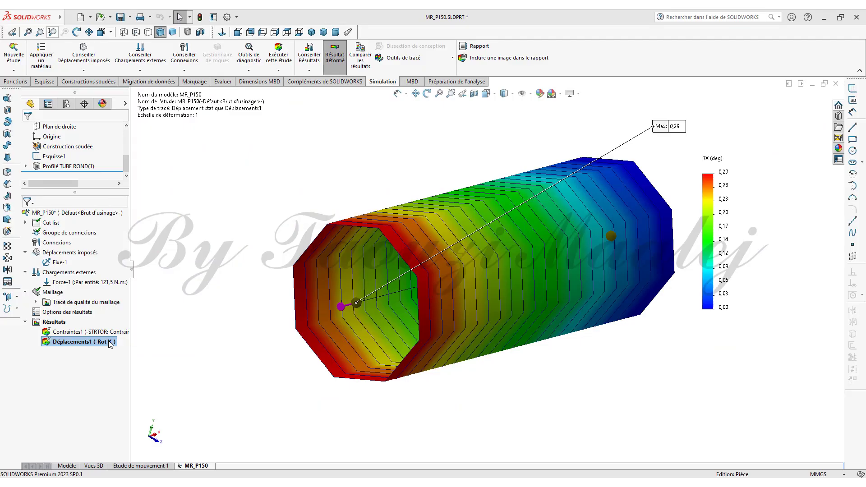
Animate the Déplacements1 (-Rot X-) rotation result on the tube.
right_click(108, 341)
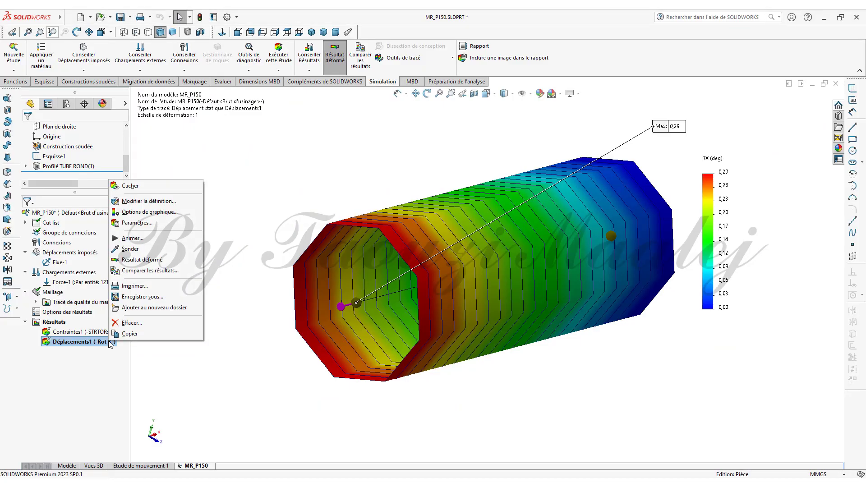
left_click(137, 239)
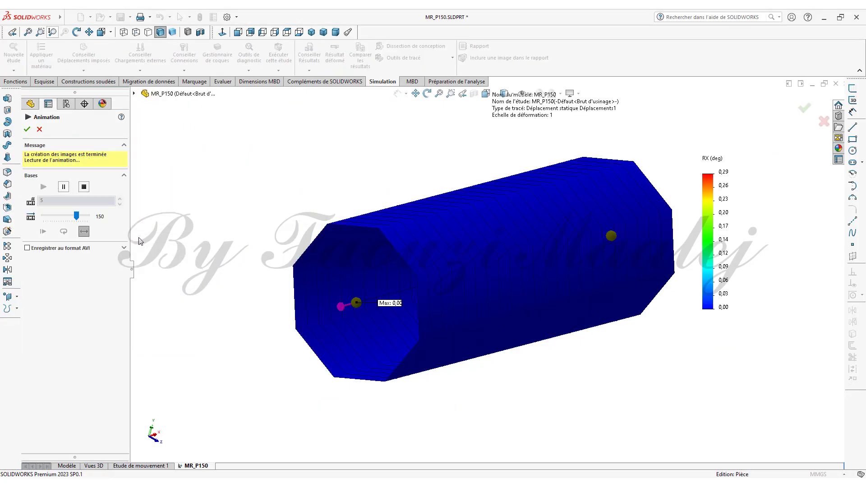